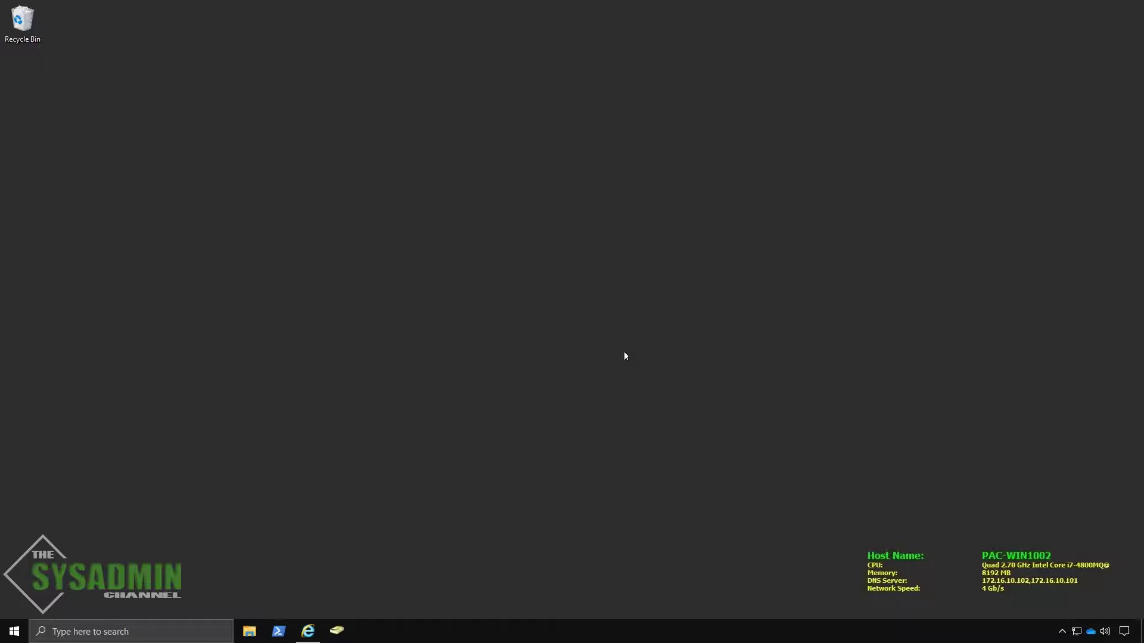
Step: Open mail.thesysadminchannel.com/ecp in Internet Explorer to load the on-premises Exchange admin center
left_click(307, 631)
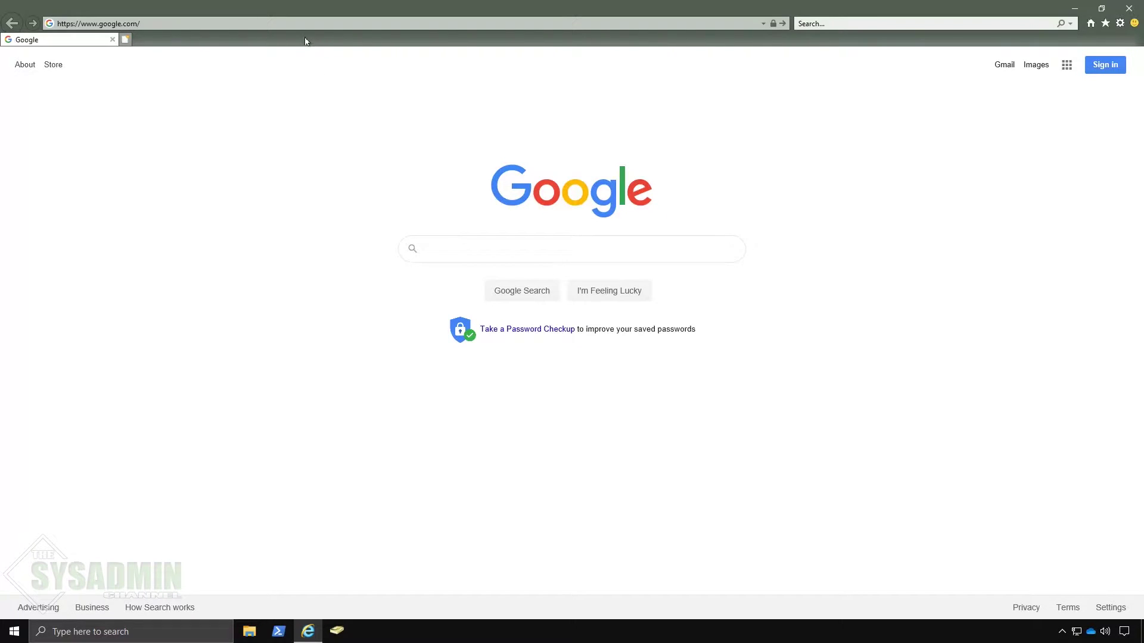
left_click(290, 24)
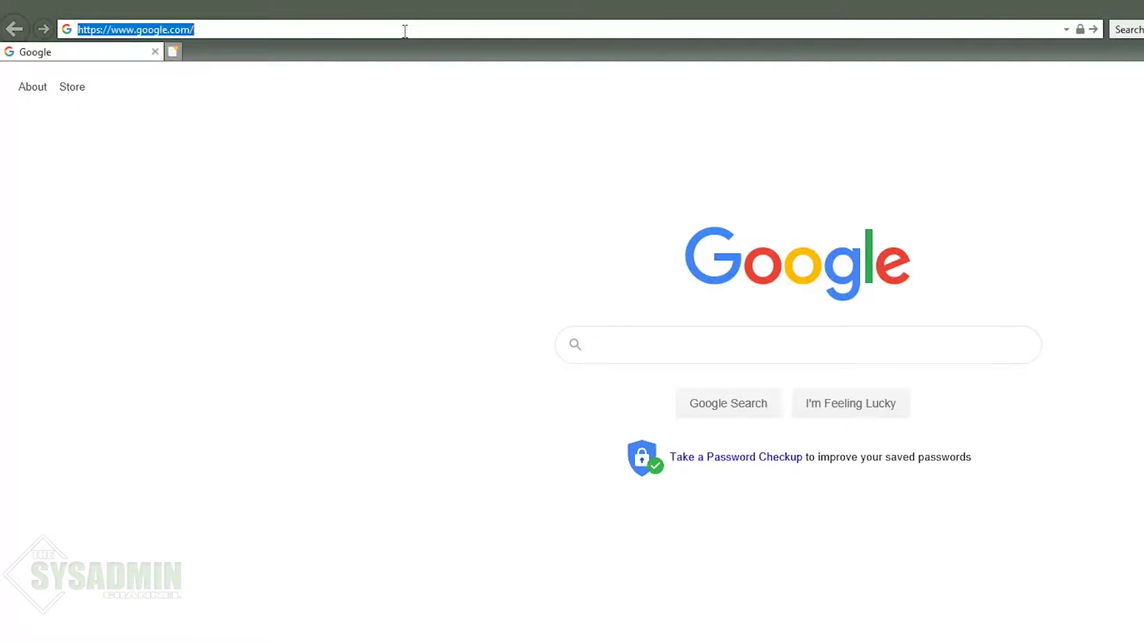
type("mail.thesysadminchannel")
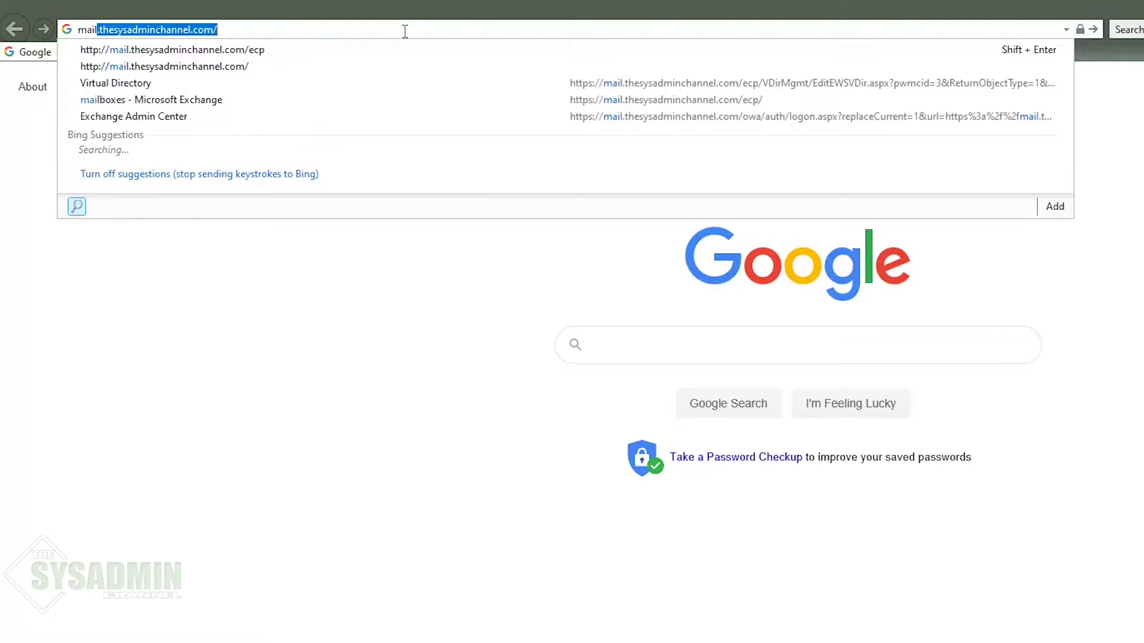
key("Down")
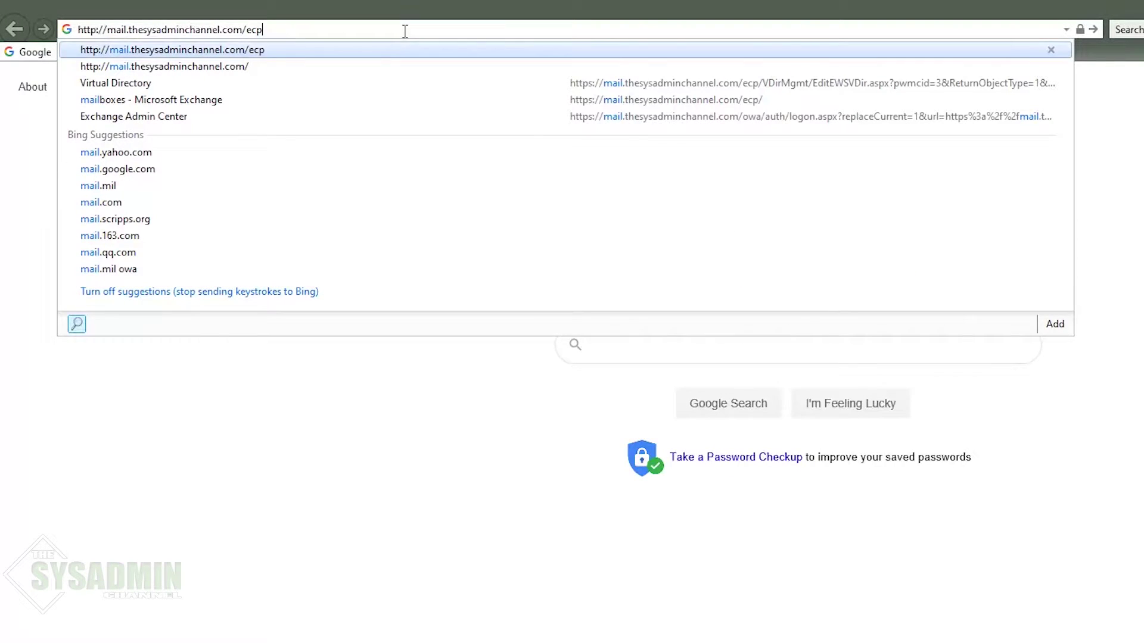
key("Return")
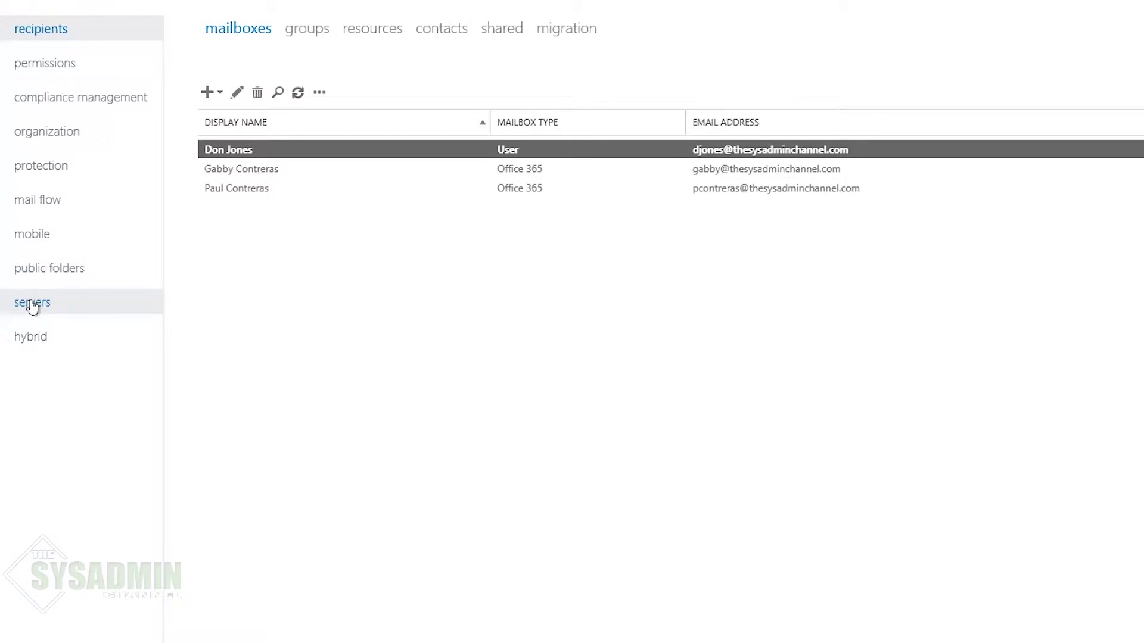
Step: Inspect the EWS (Default Web Site) virtual directory's internal URL and authentication, then cancel without changes
left_click(32, 304)
left_click(577, 34)
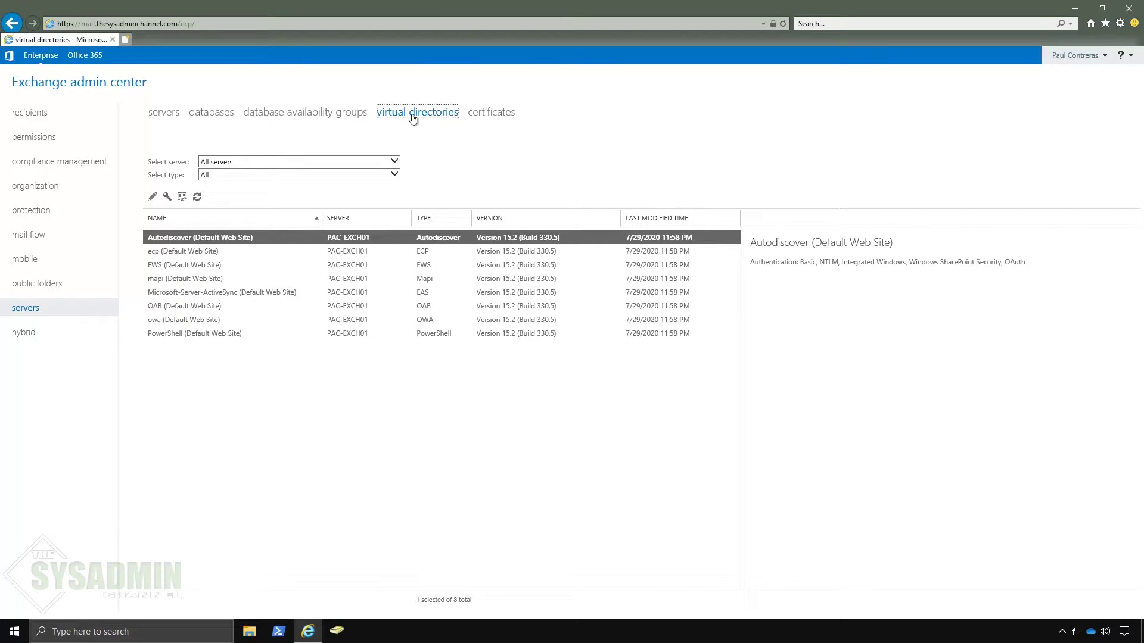
double_click(214, 265)
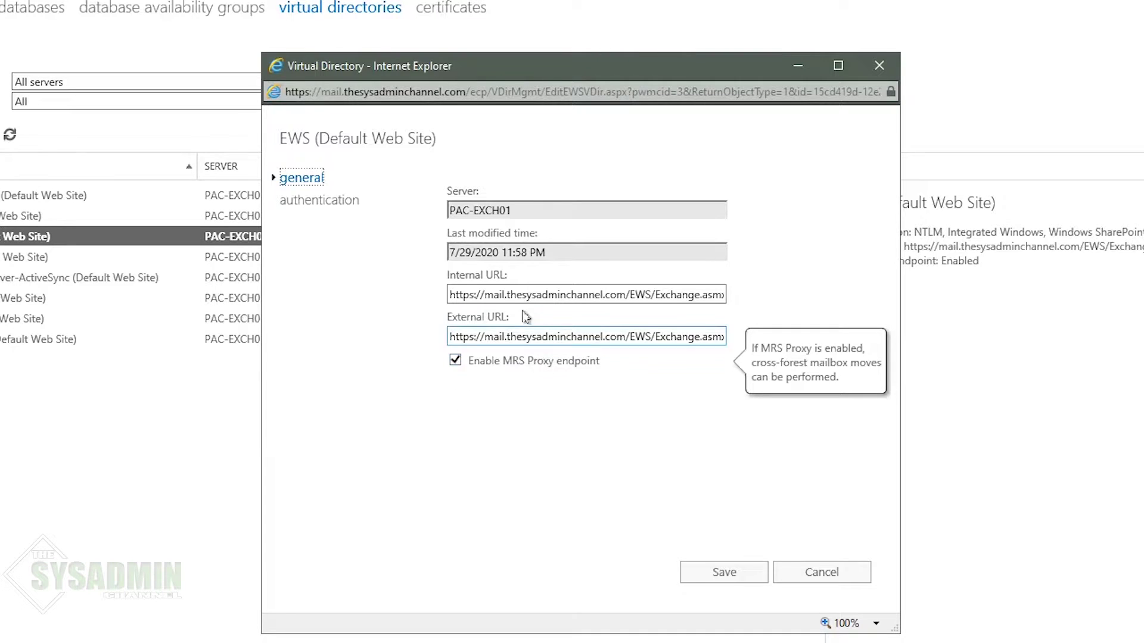
left_click_drag(486, 296, 602, 294)
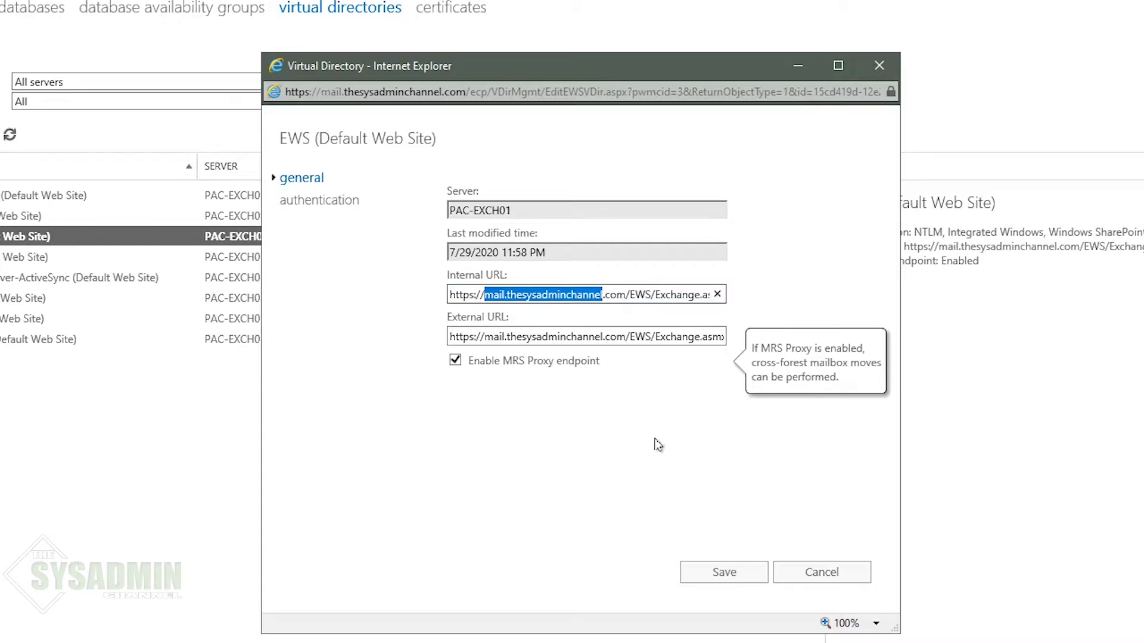
left_click(632, 496)
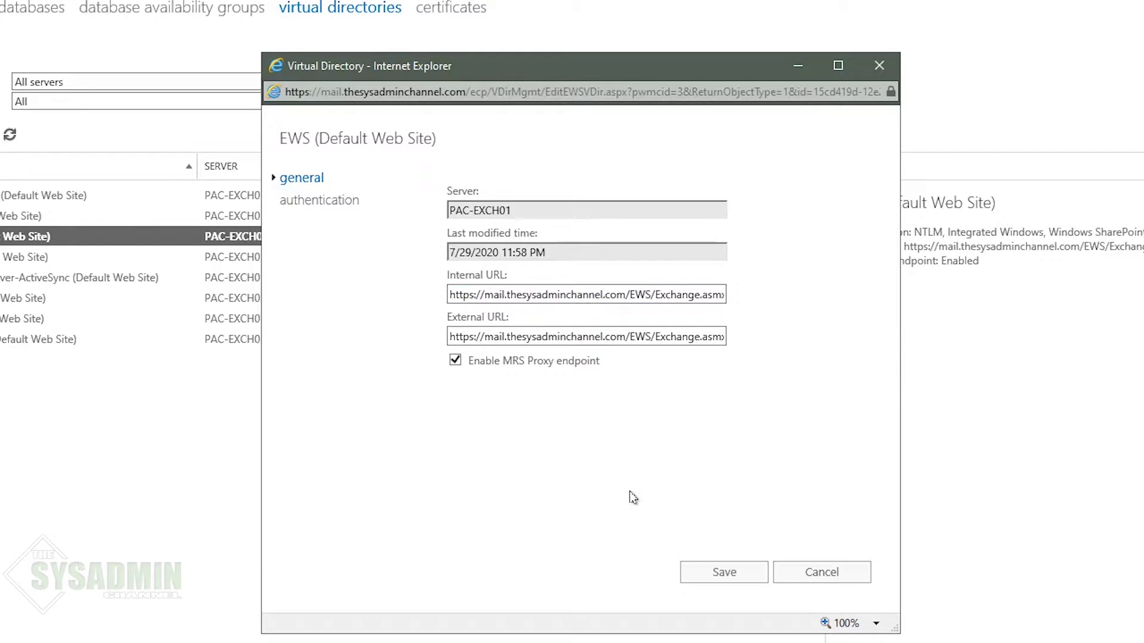
left_click(353, 203)
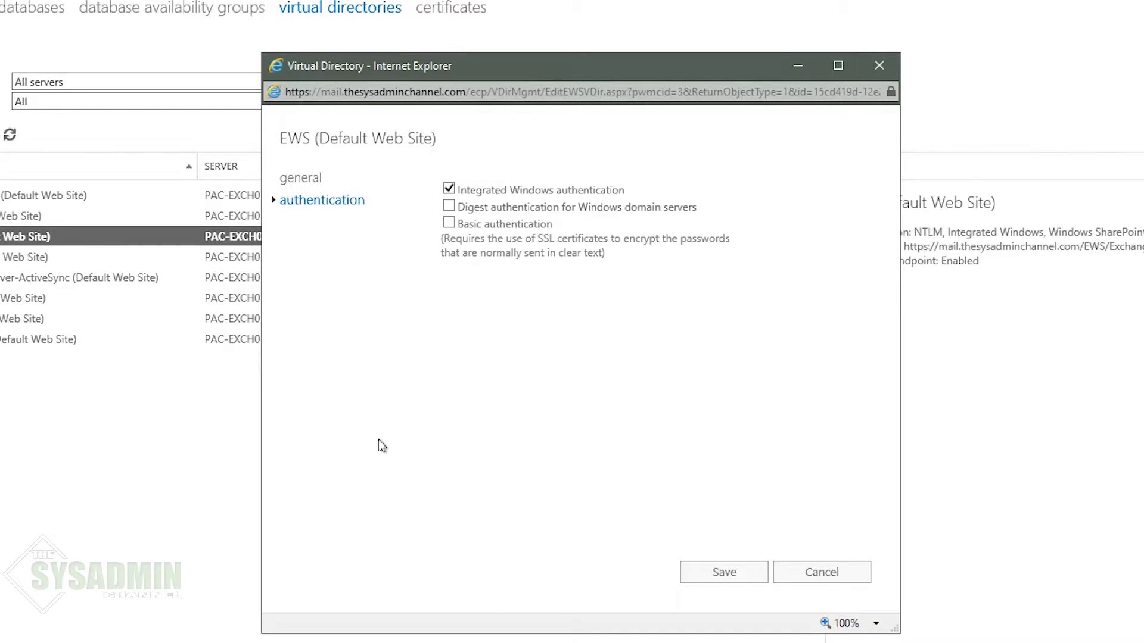
left_click(839, 573)
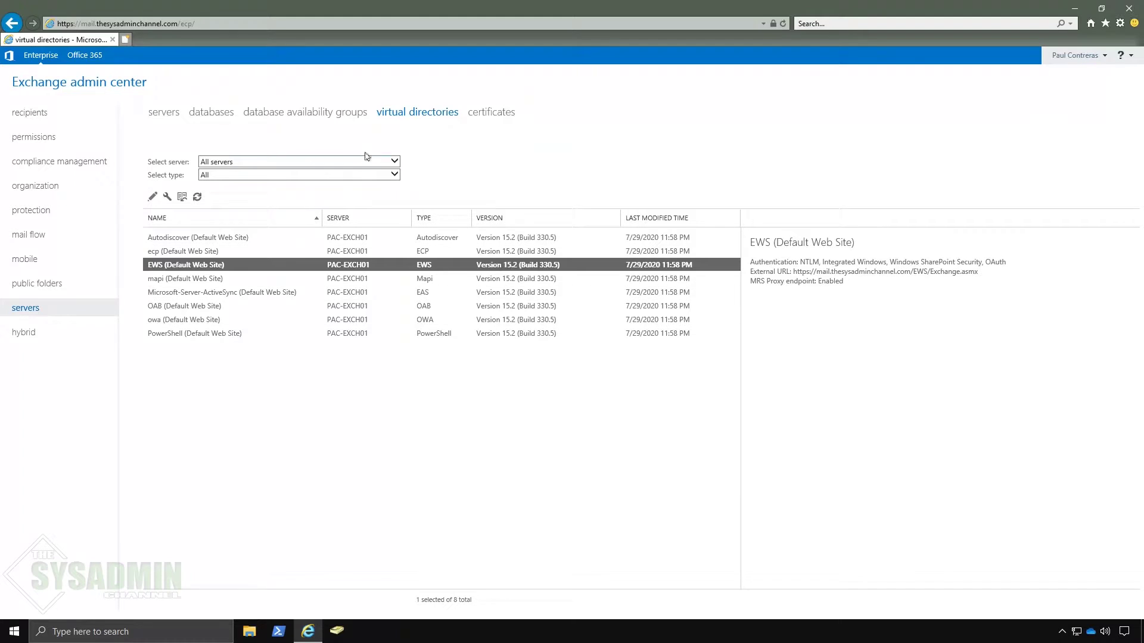
Step: Go to admin.microsoft.com in a new tab and sign in with the existing admin account
left_click(127, 40)
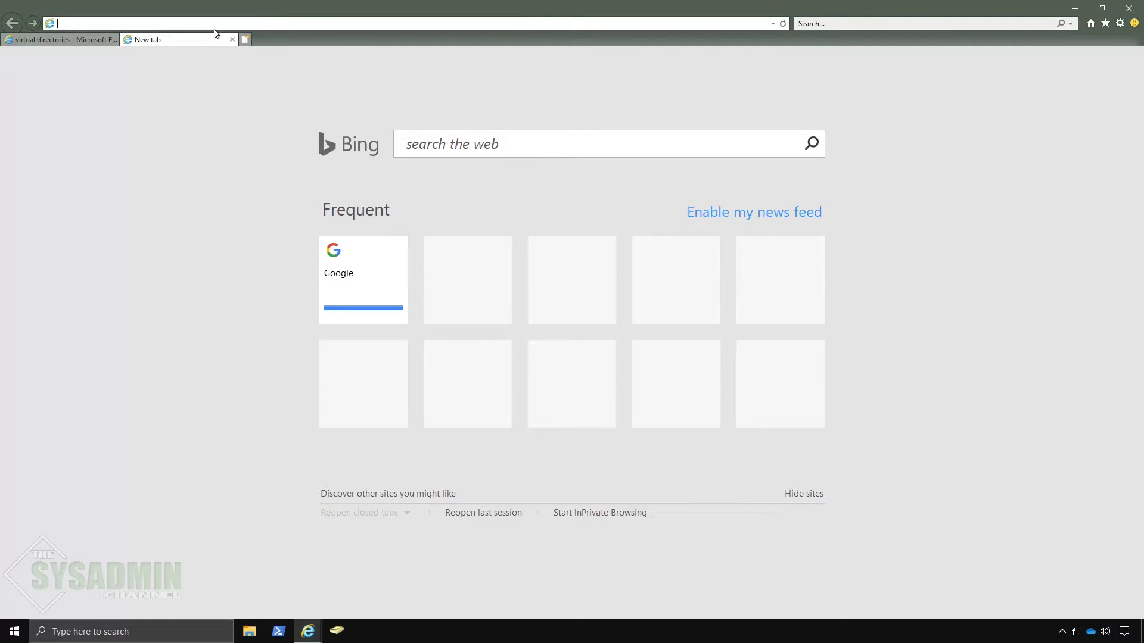
type("admin.")
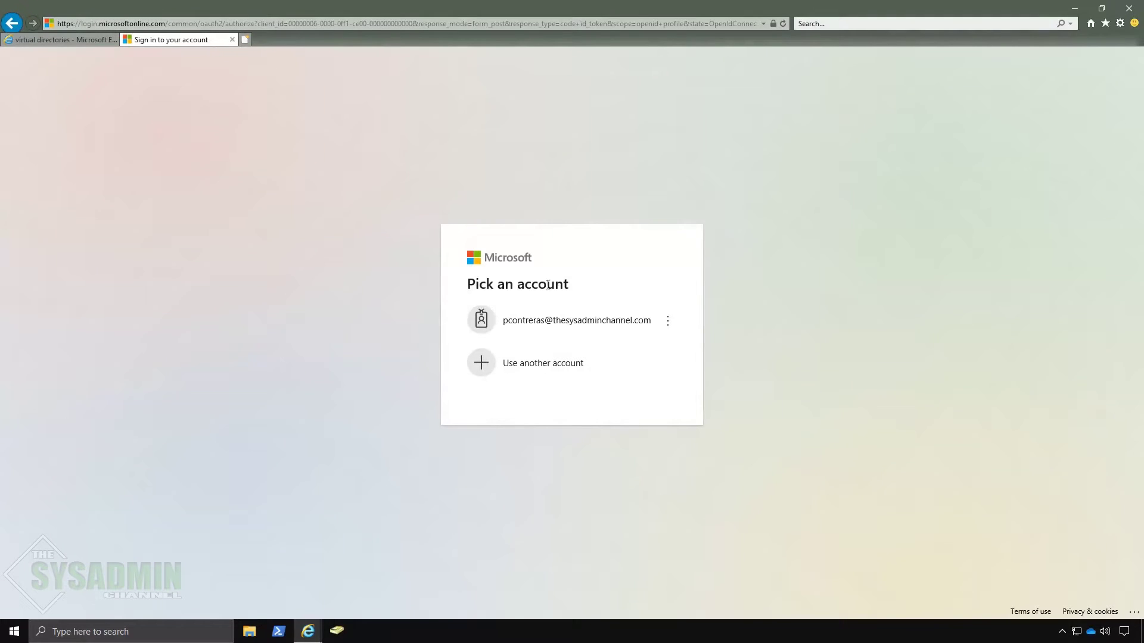
left_click(568, 322)
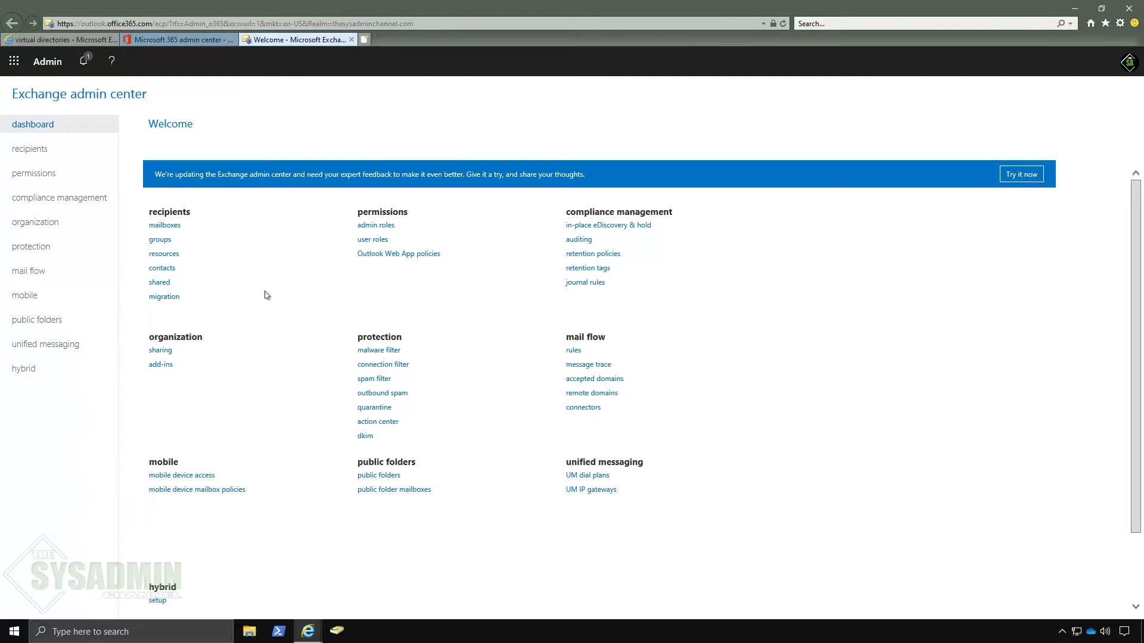
Step: Confirm the online shared mailbox list is empty, then bring up the new migration batch options
left_click(167, 225)
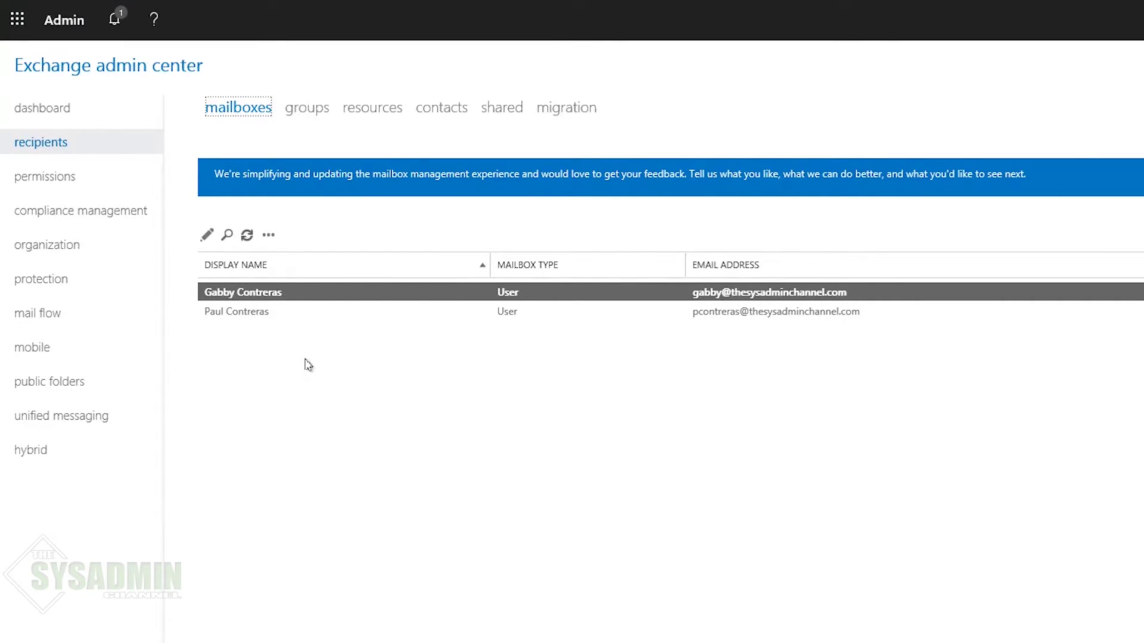
left_click(504, 110)
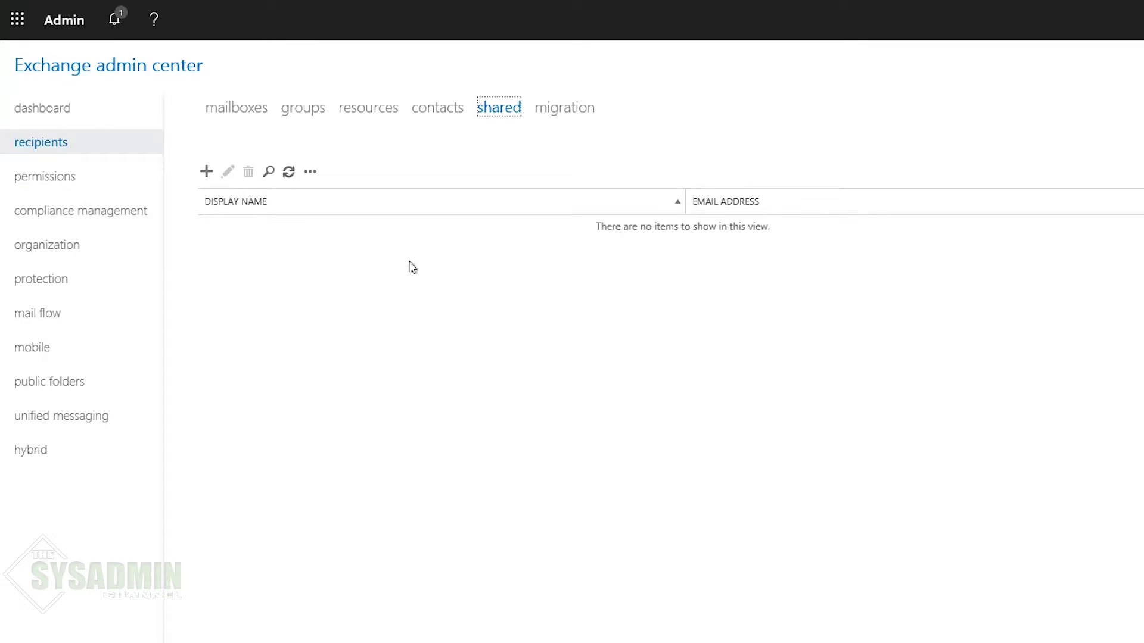
left_click(578, 114)
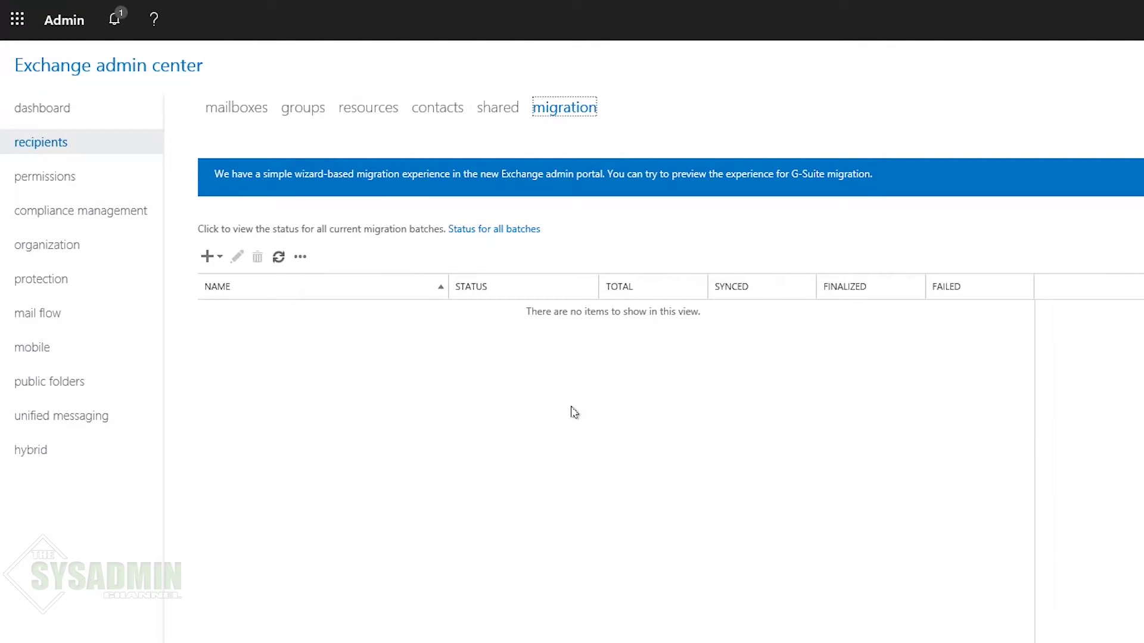
left_click(207, 258)
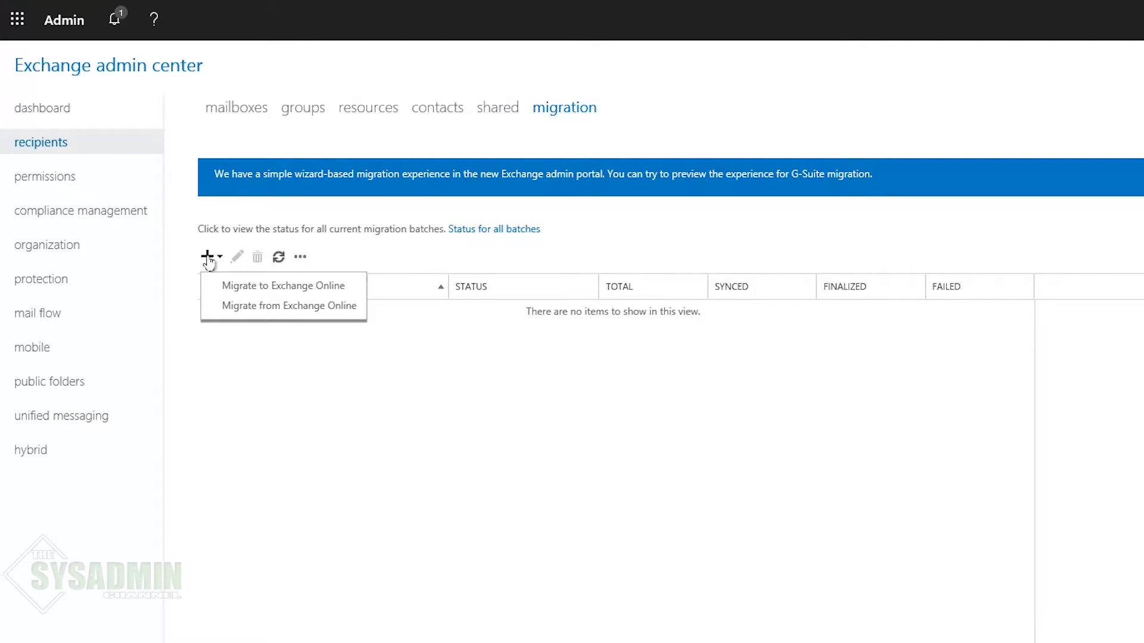
Step: Start a remote move migration to Exchange Online with Shared Mailbox 1 in the batch
left_click(292, 296)
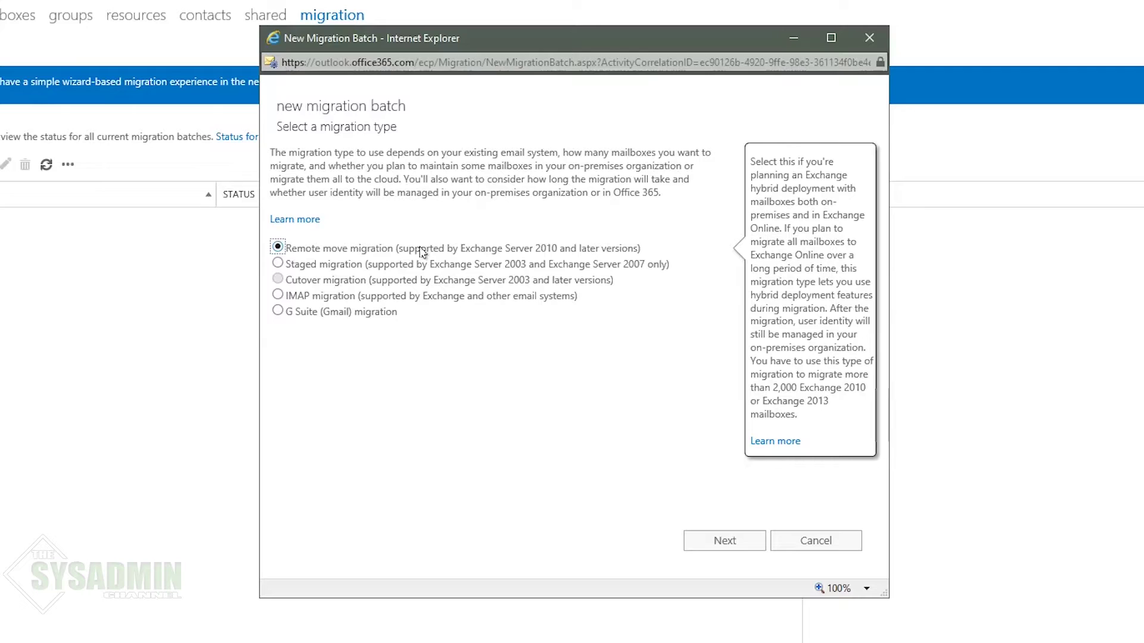
left_click(725, 540)
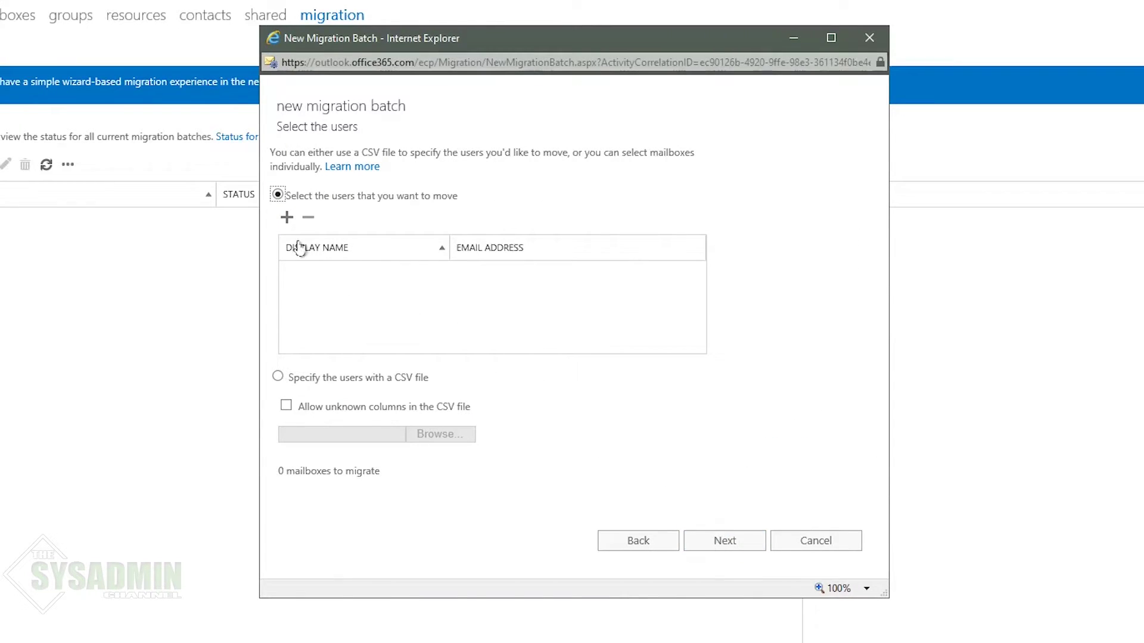
left_click(288, 221)
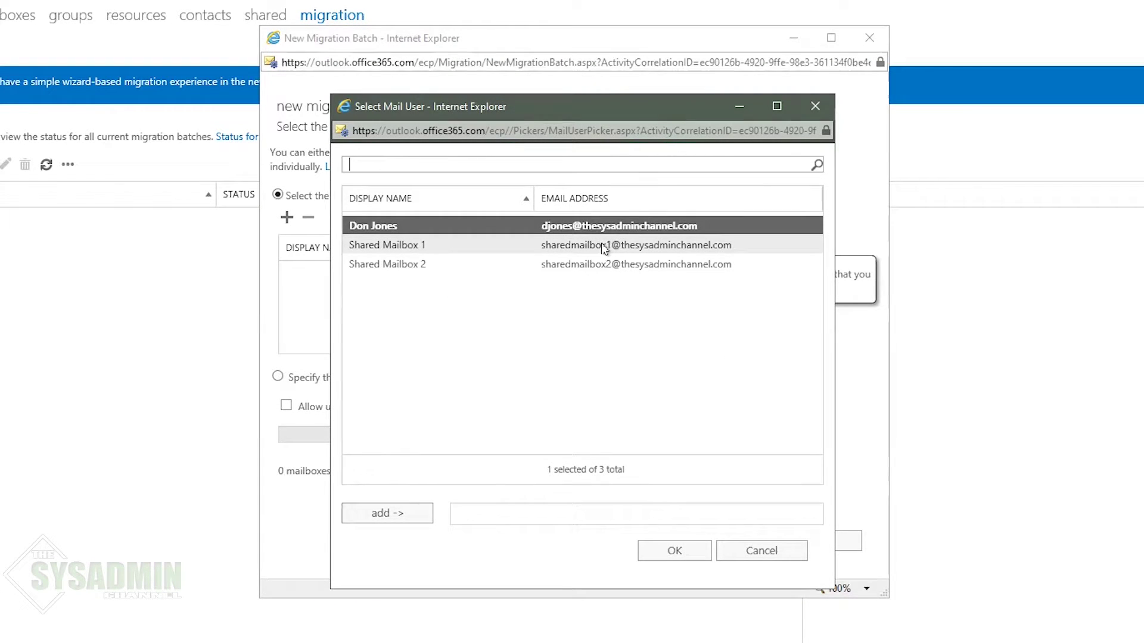
double_click(604, 248)
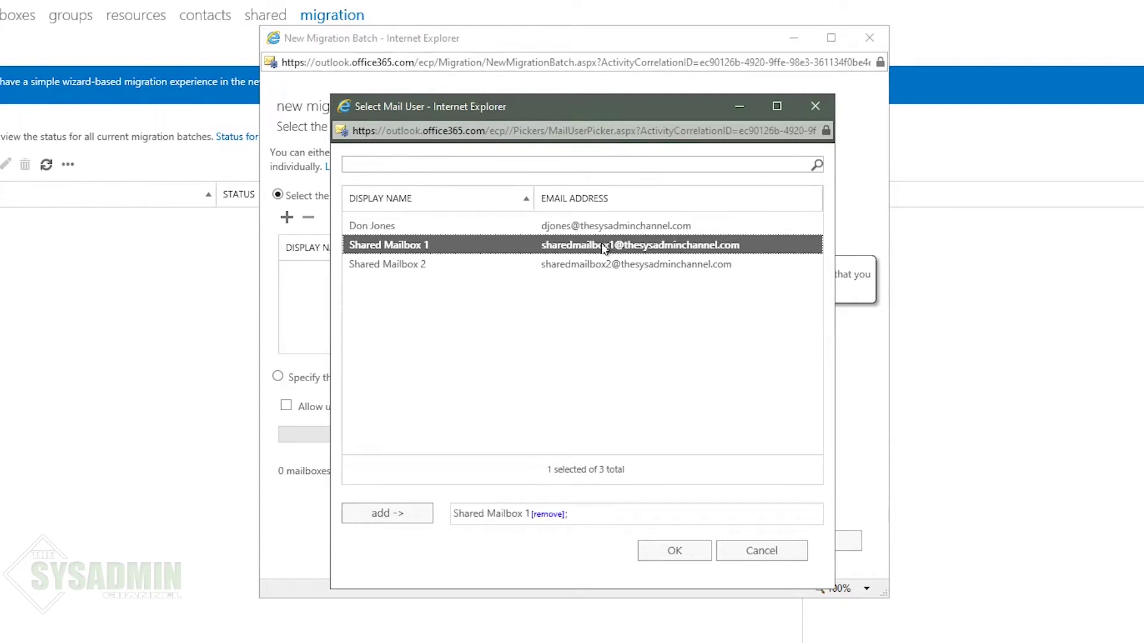
left_click(670, 556)
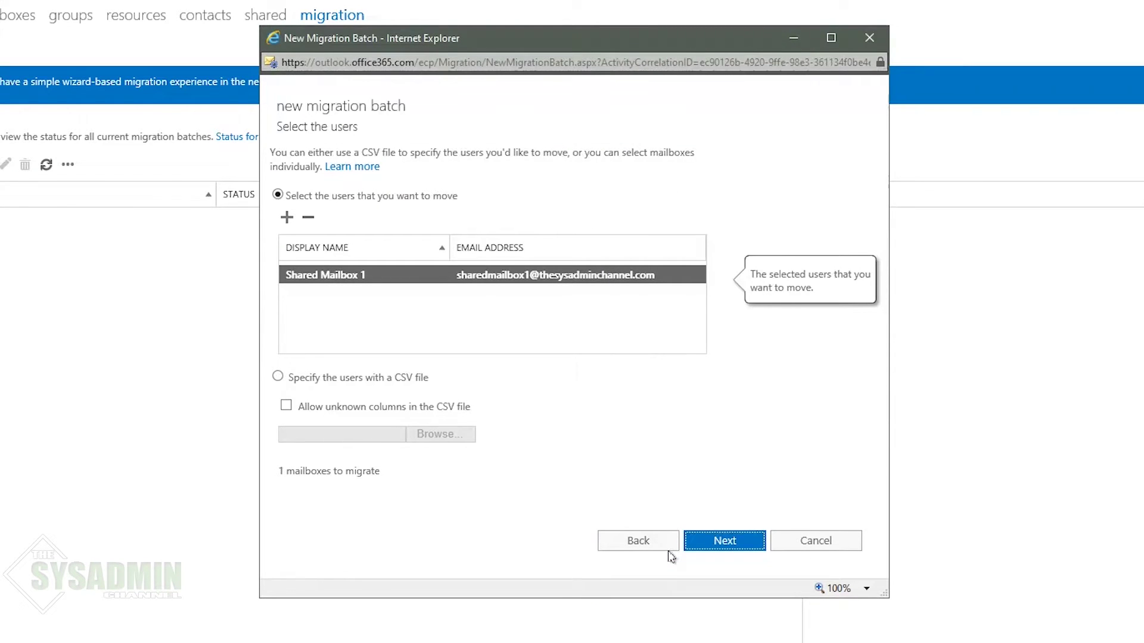
left_click(723, 542)
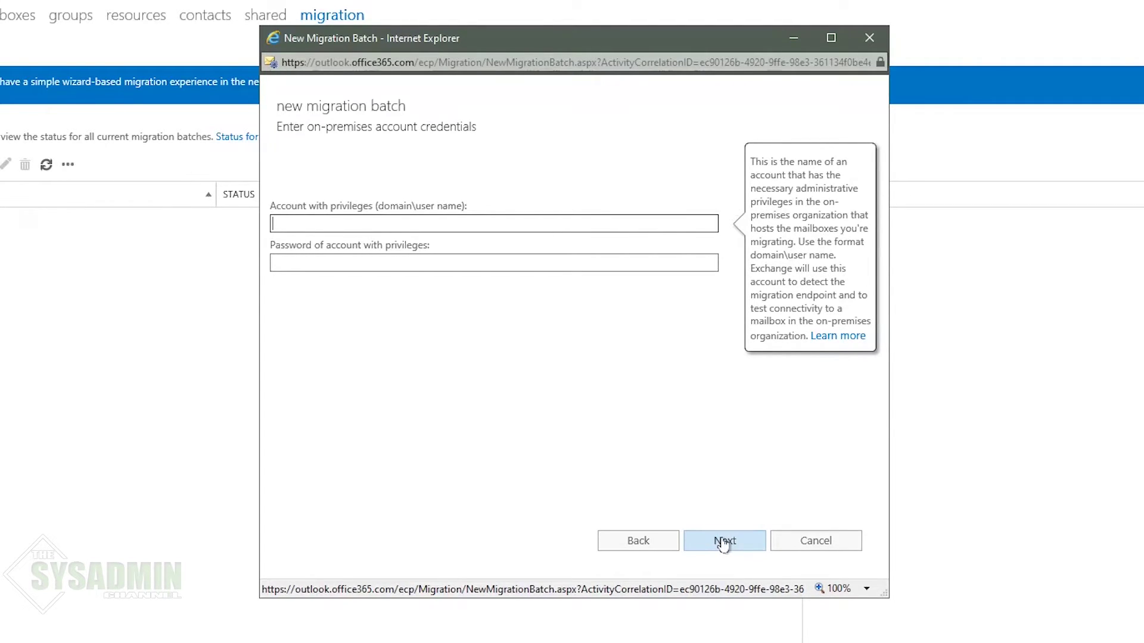
Step: Enter the on-premises migration service account credentials and set mail.thesysadminchannel.com as the MRS proxy server
type("ad\\svc-mailmigration")
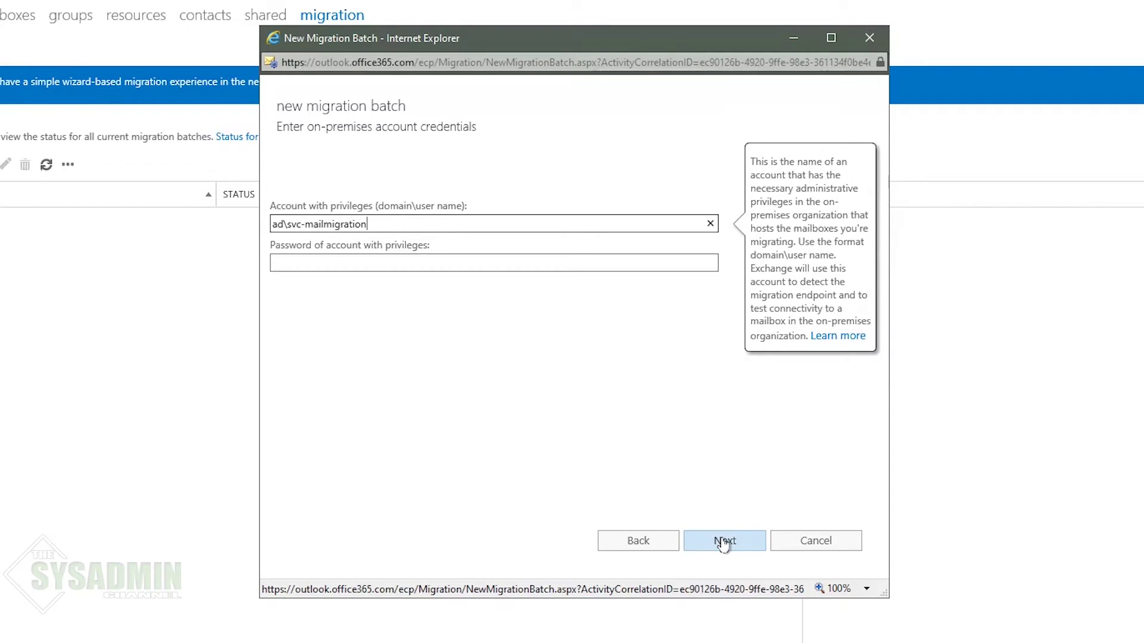
key("Tab")
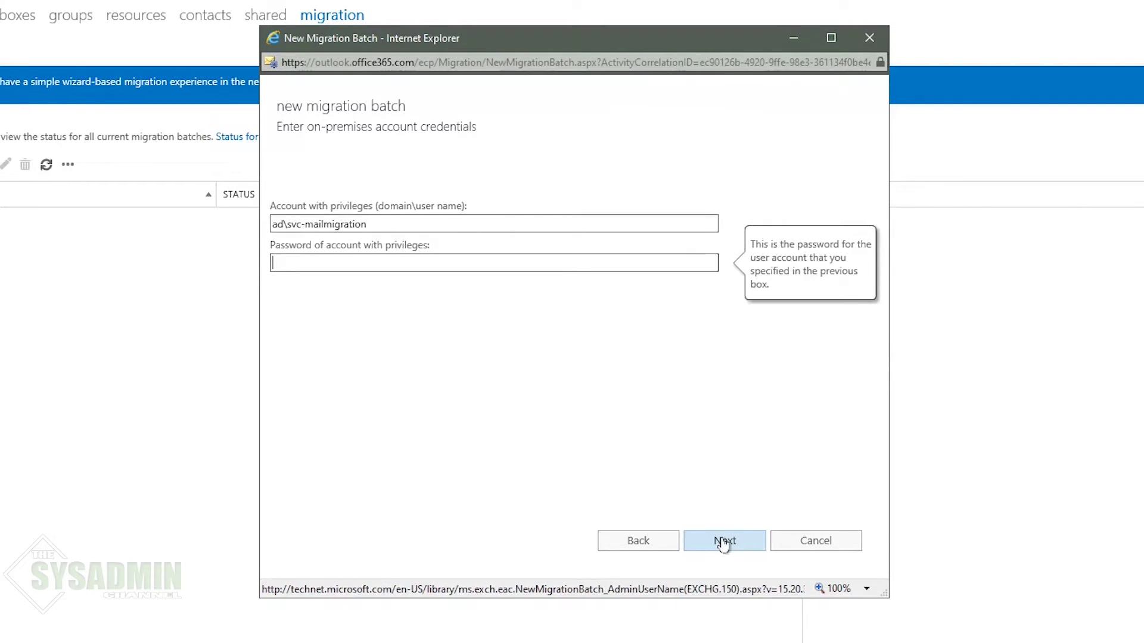
left_click(723, 542)
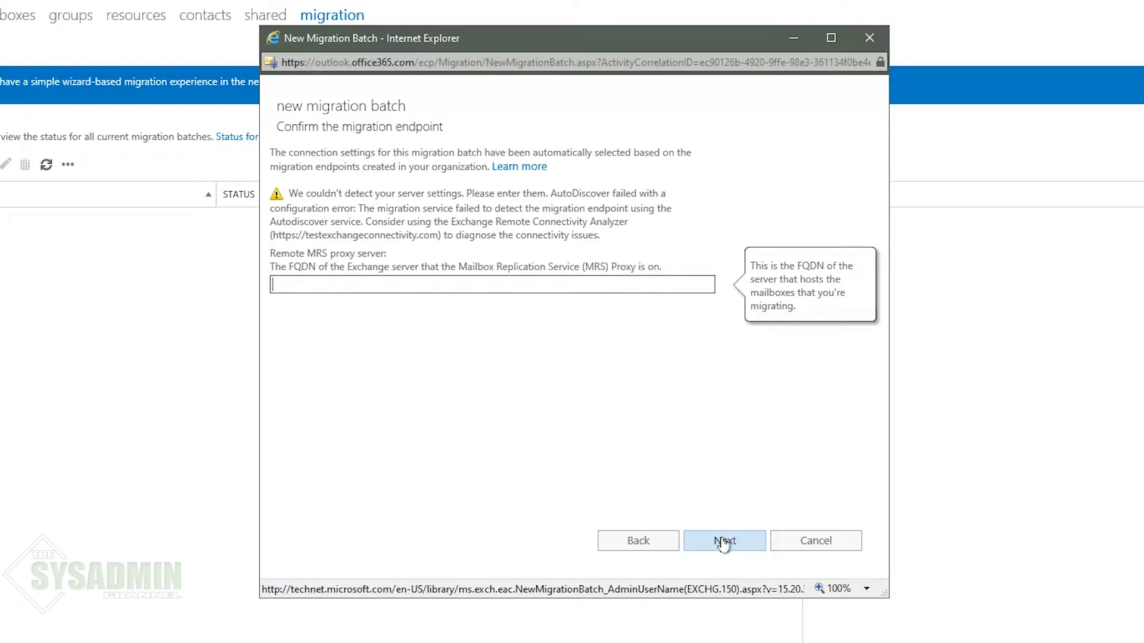
type("mail.thesysadminchannel.com")
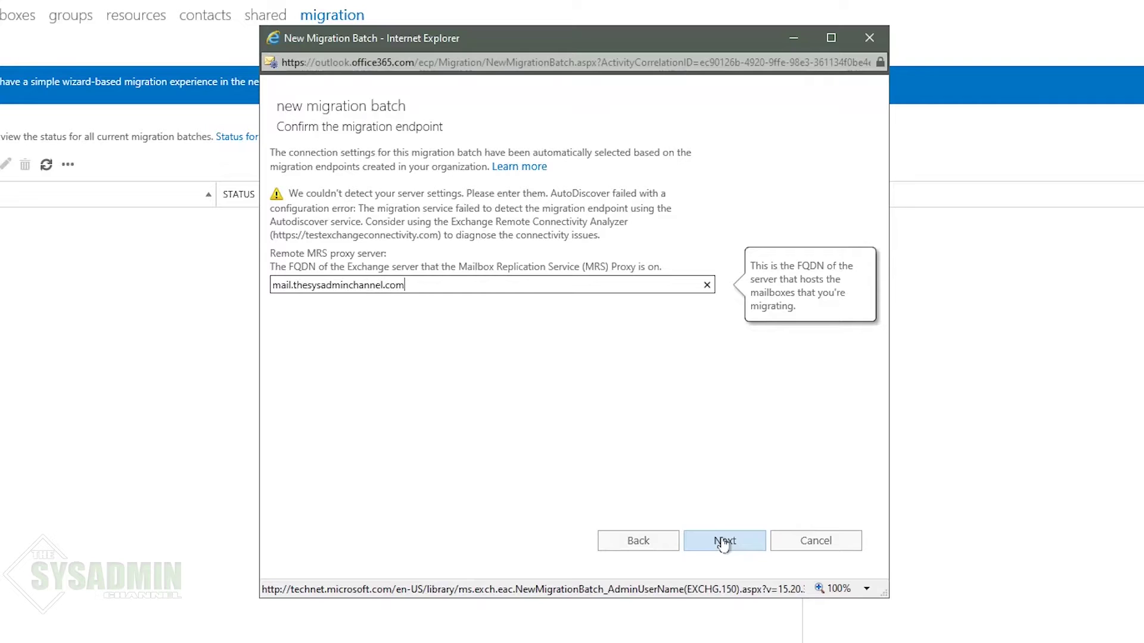
left_click(723, 544)
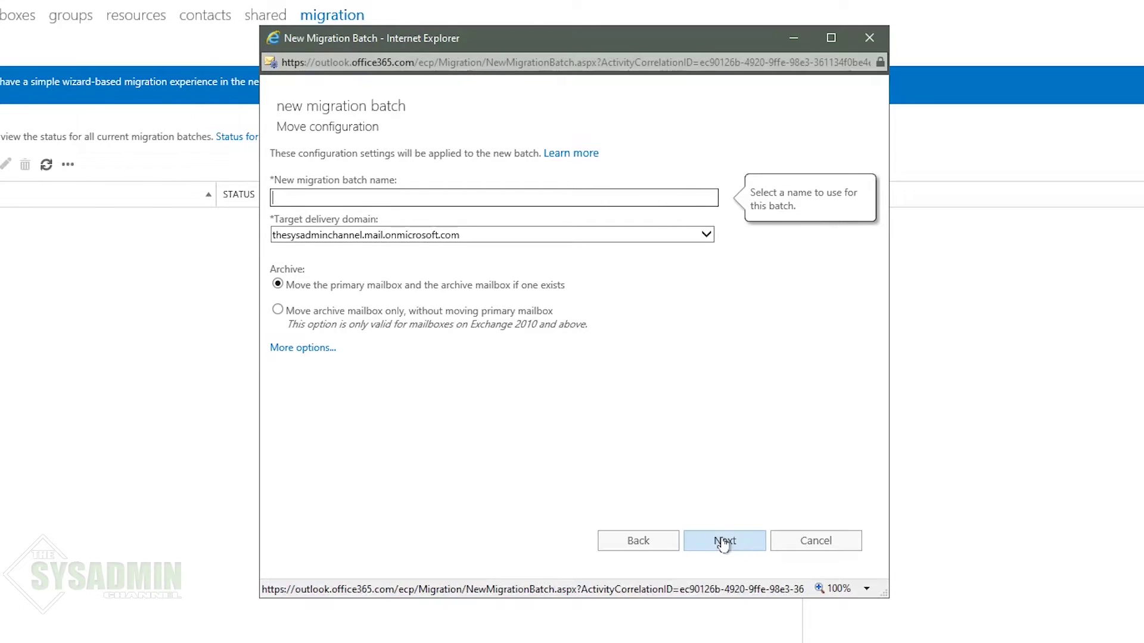
Step: Name the migration batch 'batch1', leaving the additional item limits blank, and continue
type("batch1")
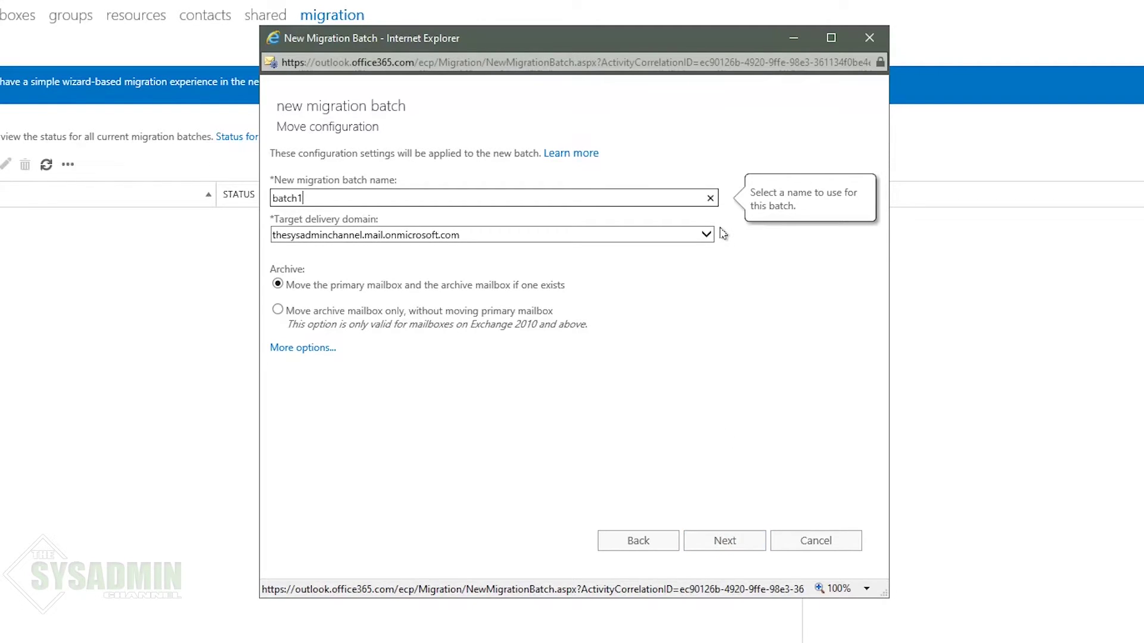
left_click(325, 356)
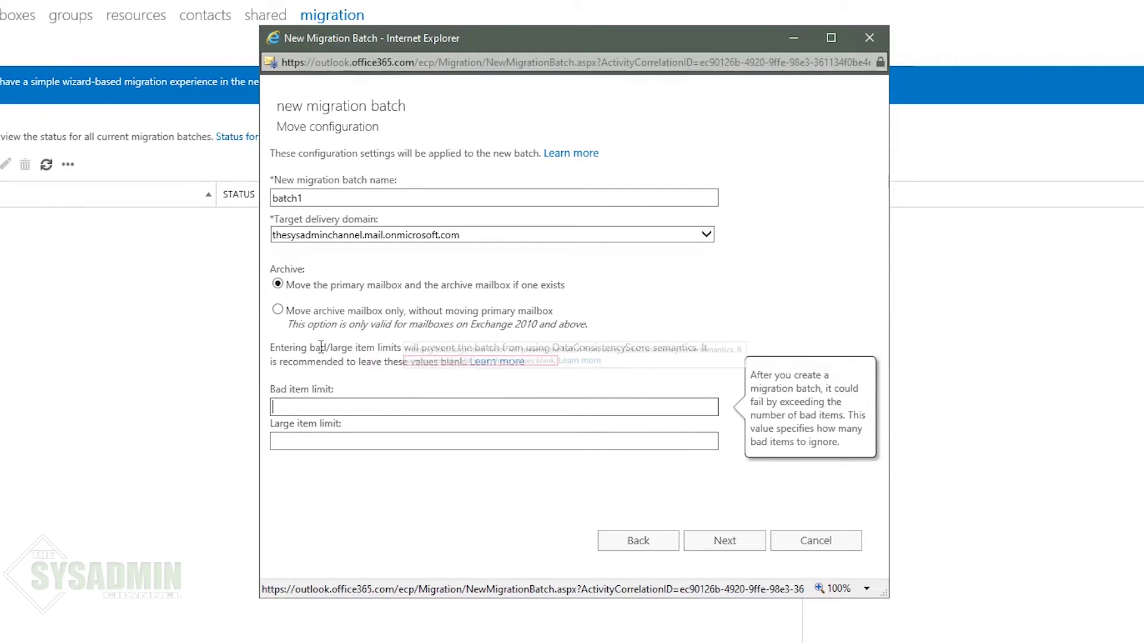
left_click(723, 543)
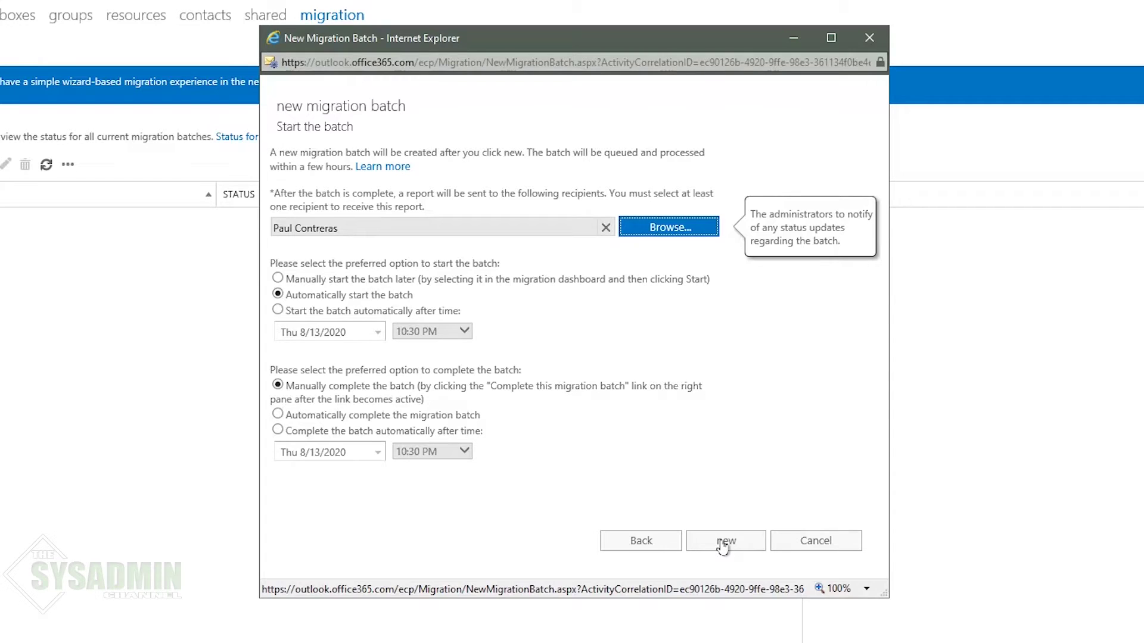
Step: Set batch1 to complete automatically, create it, and dismiss the confirmation message
left_click(458, 416)
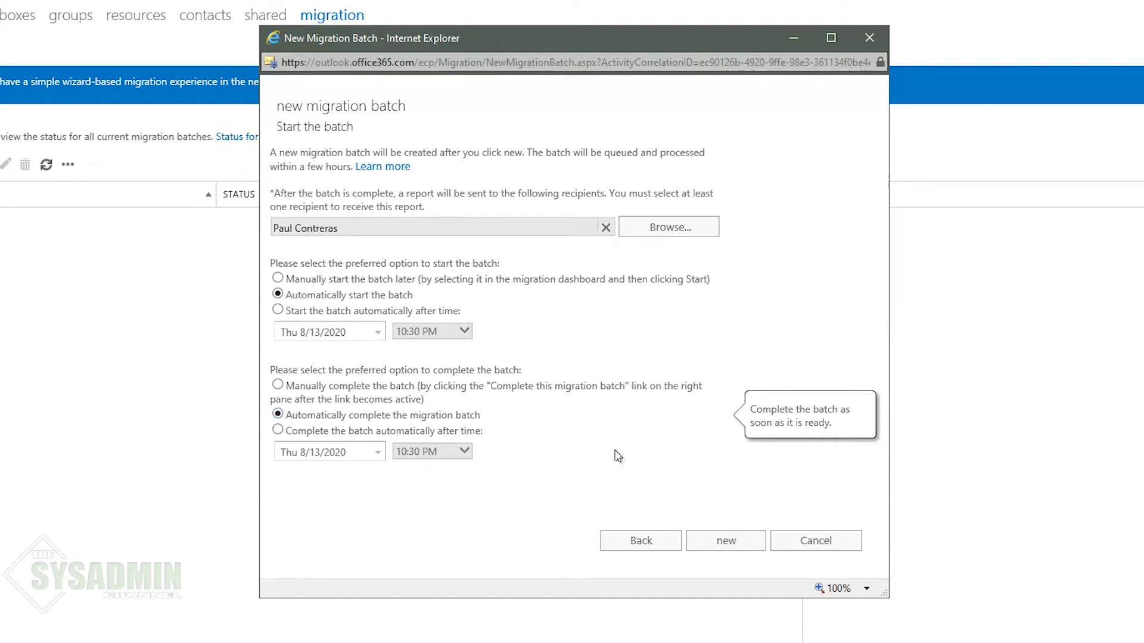
left_click(730, 543)
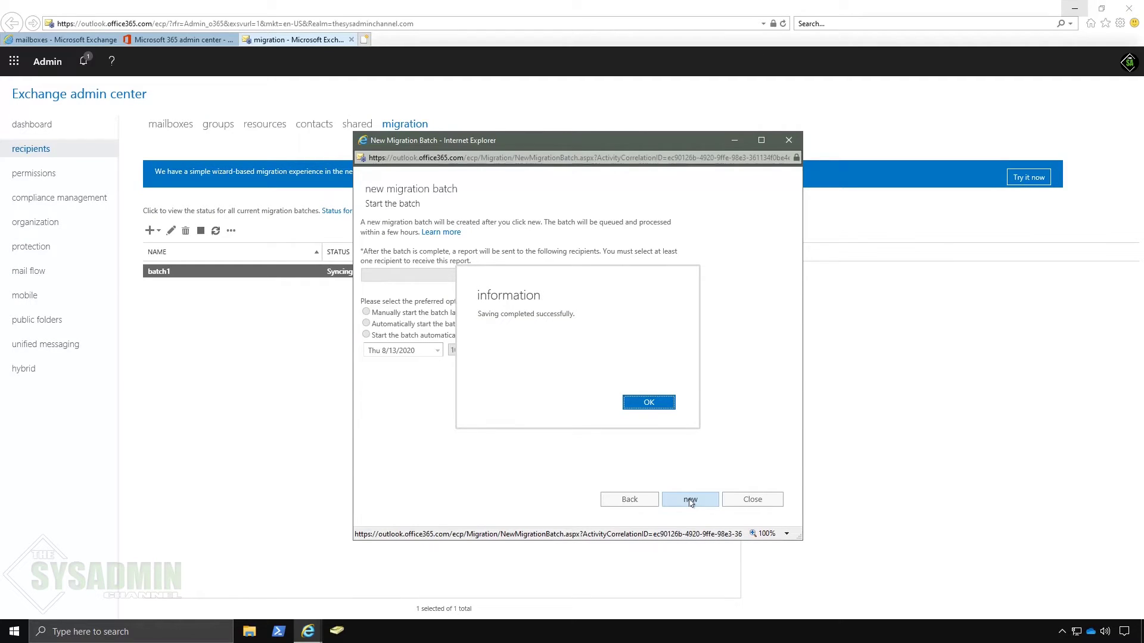
left_click(649, 403)
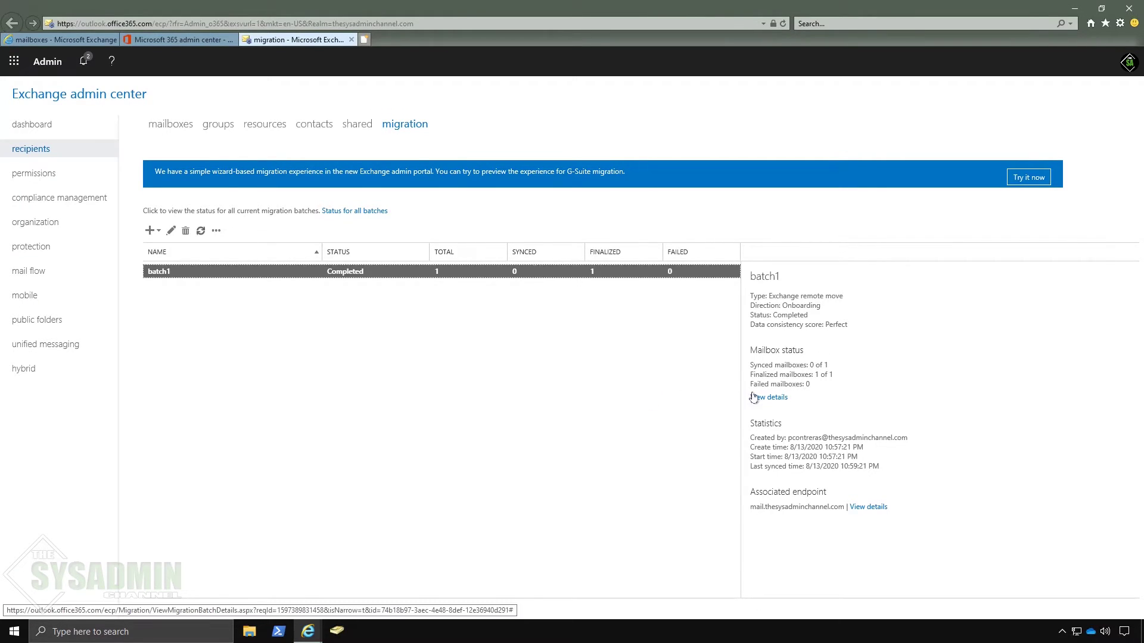
Step: Review batch1's mailbox details showing 21 items synced, then begin another migration to Exchange Online
left_click(769, 398)
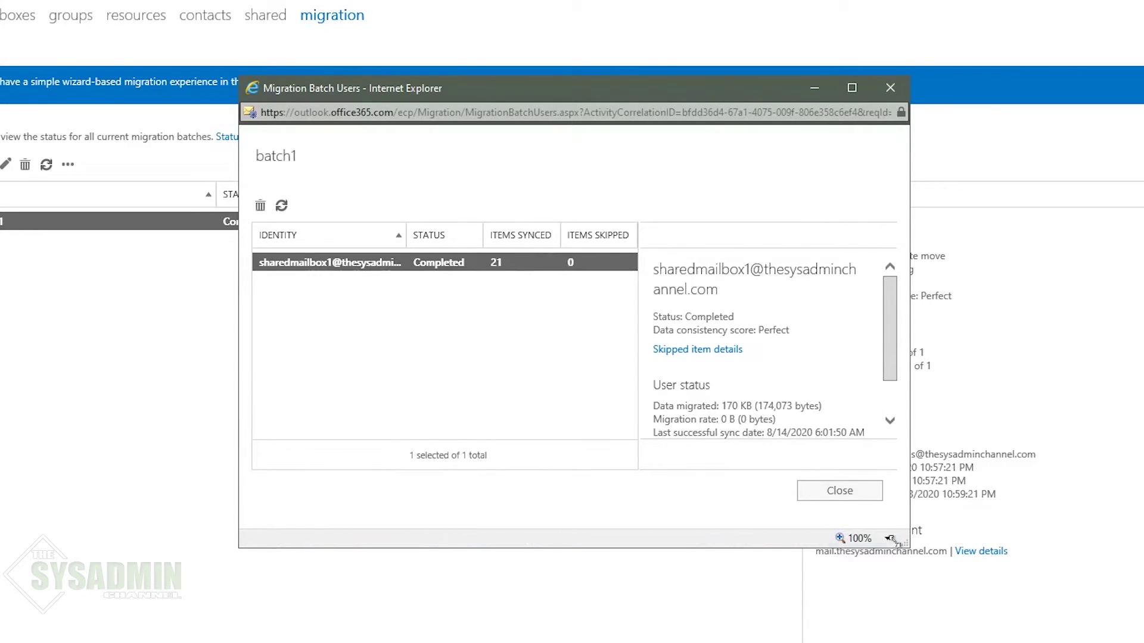
left_click_drag(906, 543, 1067, 637)
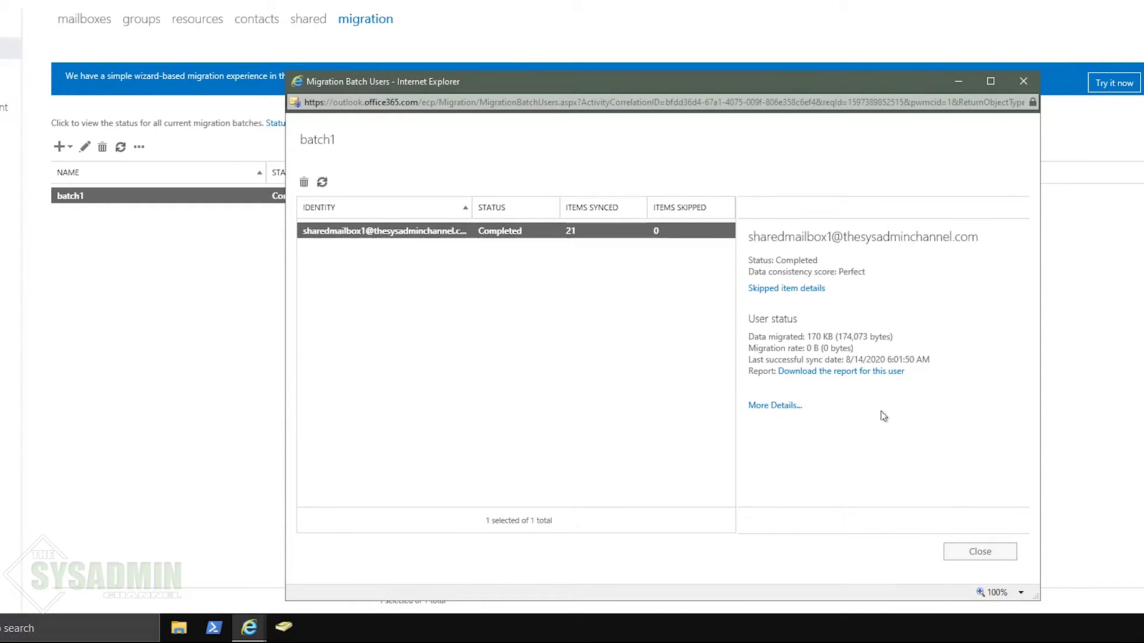
left_click(774, 405)
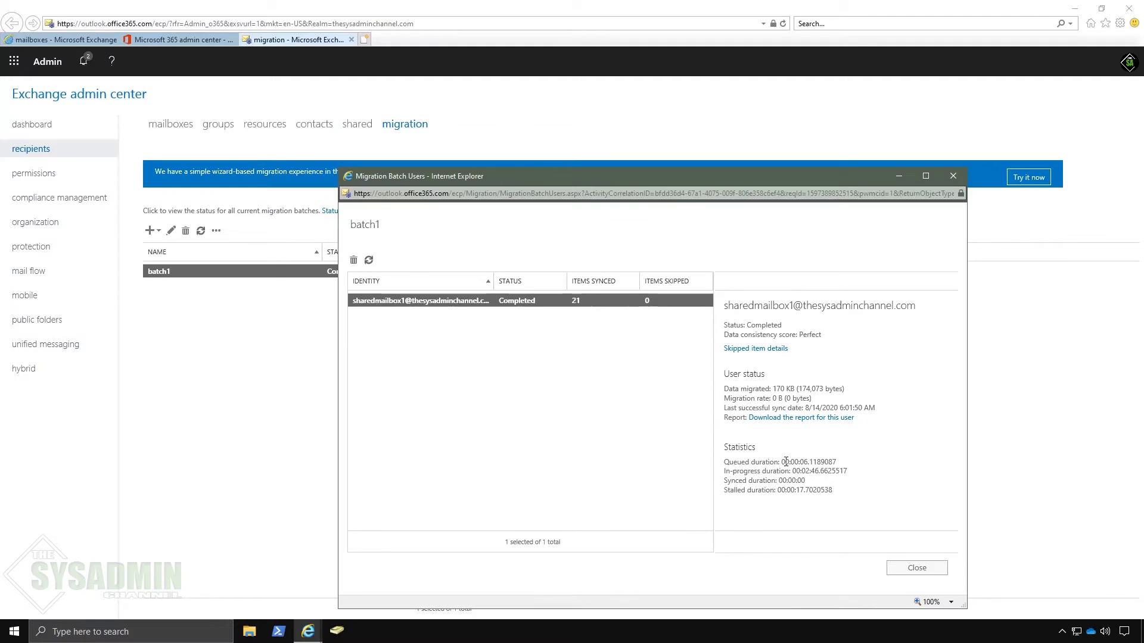
left_click(907, 570)
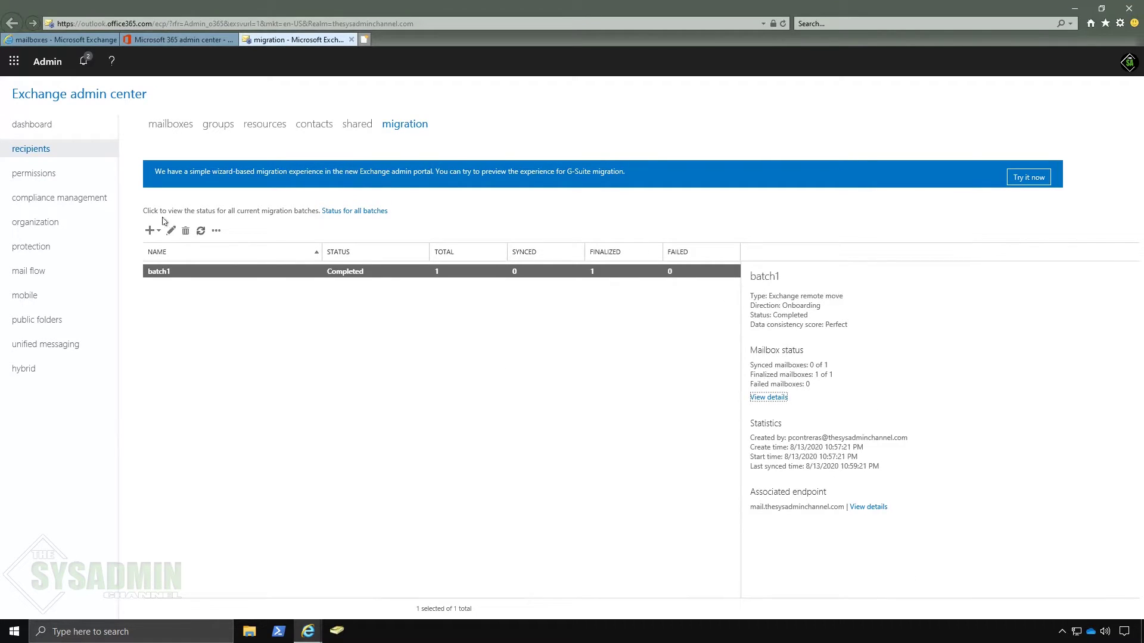
left_click(150, 231)
left_click(165, 249)
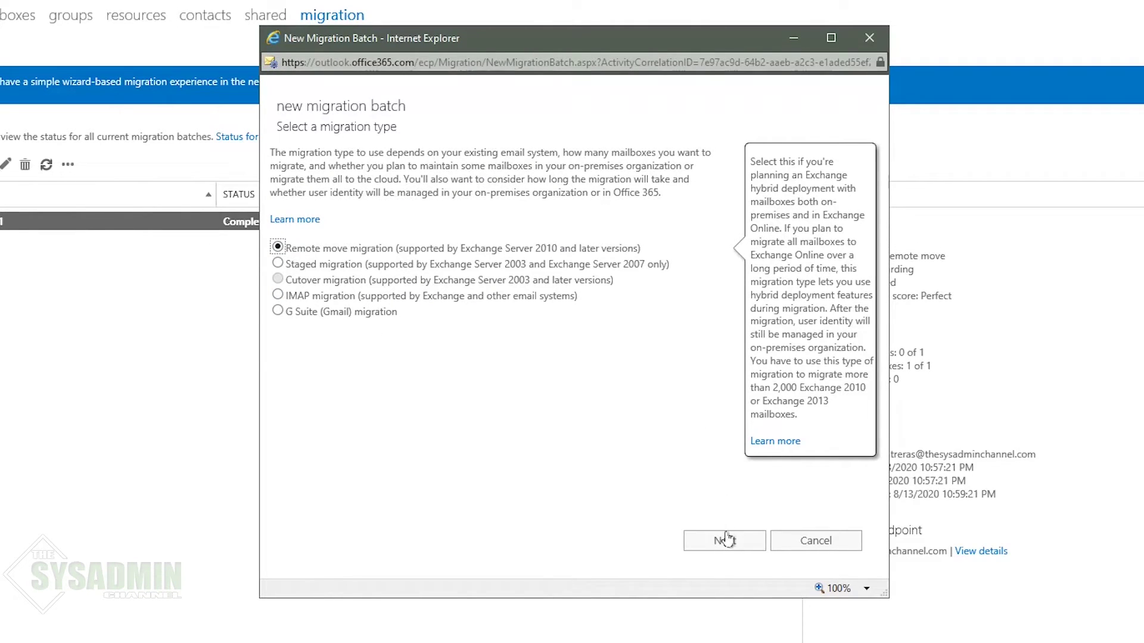
Step: Add Shared Mailbox 2 to a remote move batch, pass the endpoint step, then cancel the wizard
left_click(725, 540)
left_click(287, 217)
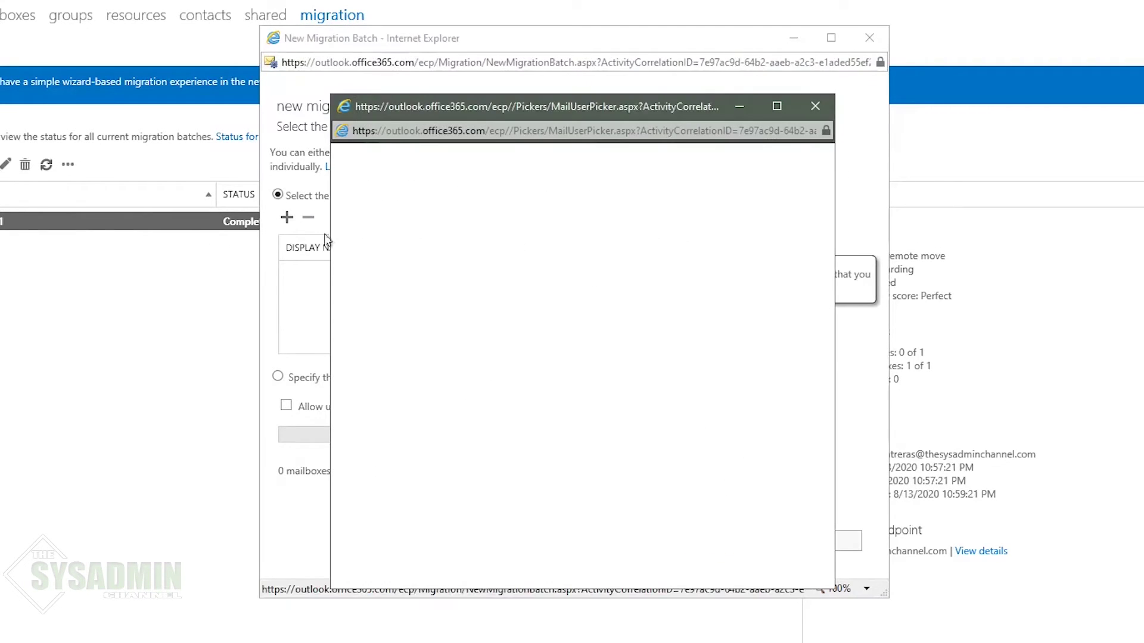
double_click(599, 245)
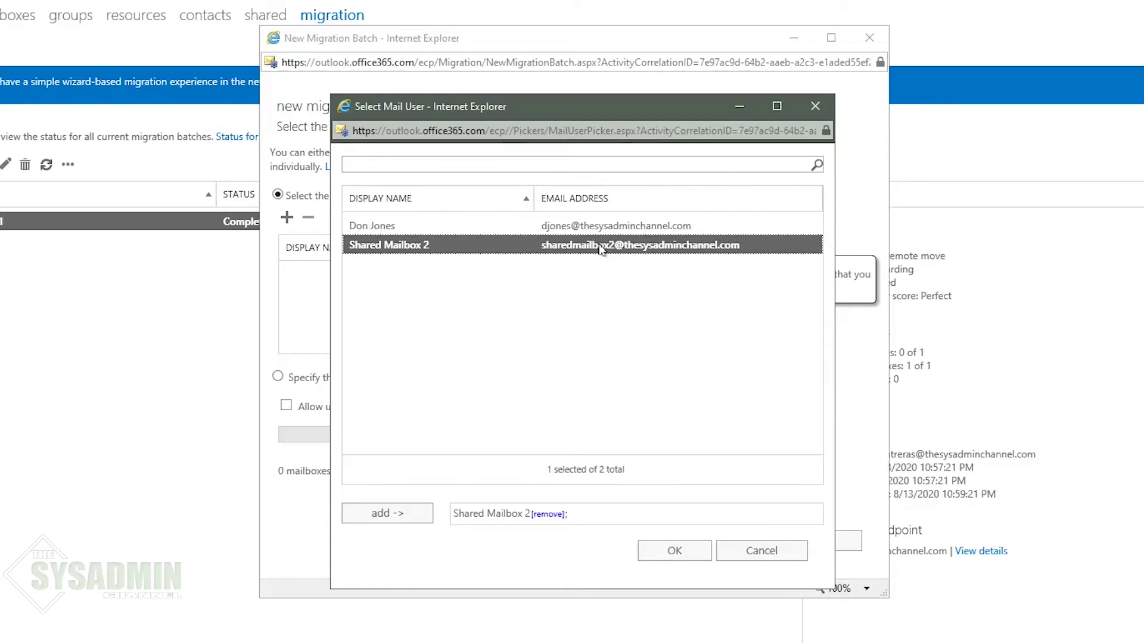
left_click(675, 550)
left_click(724, 540)
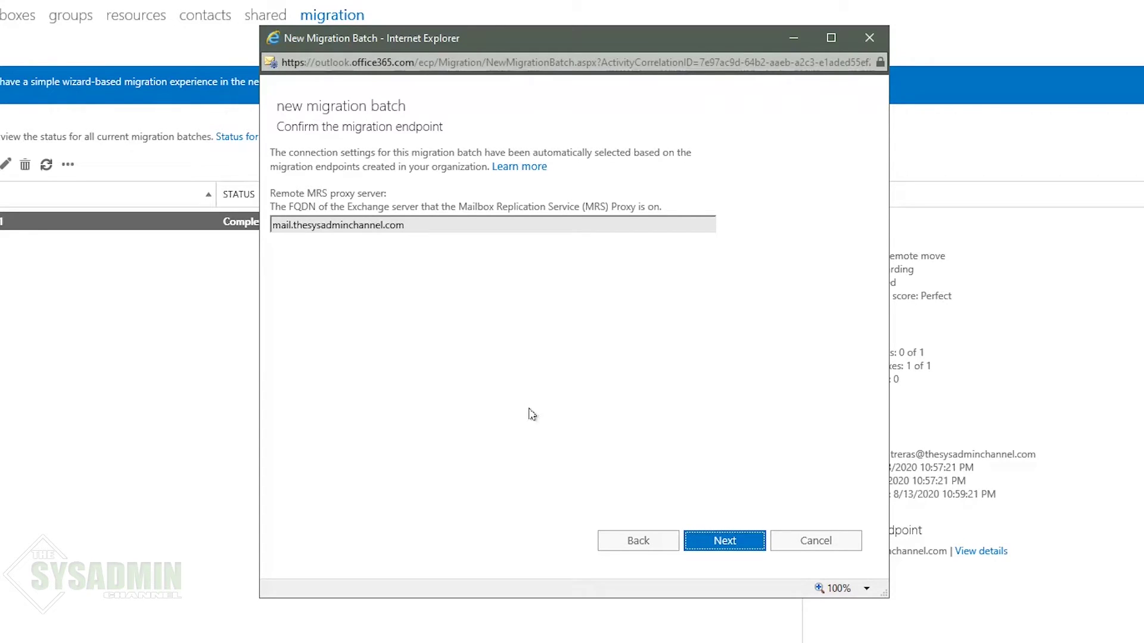
left_click(729, 550)
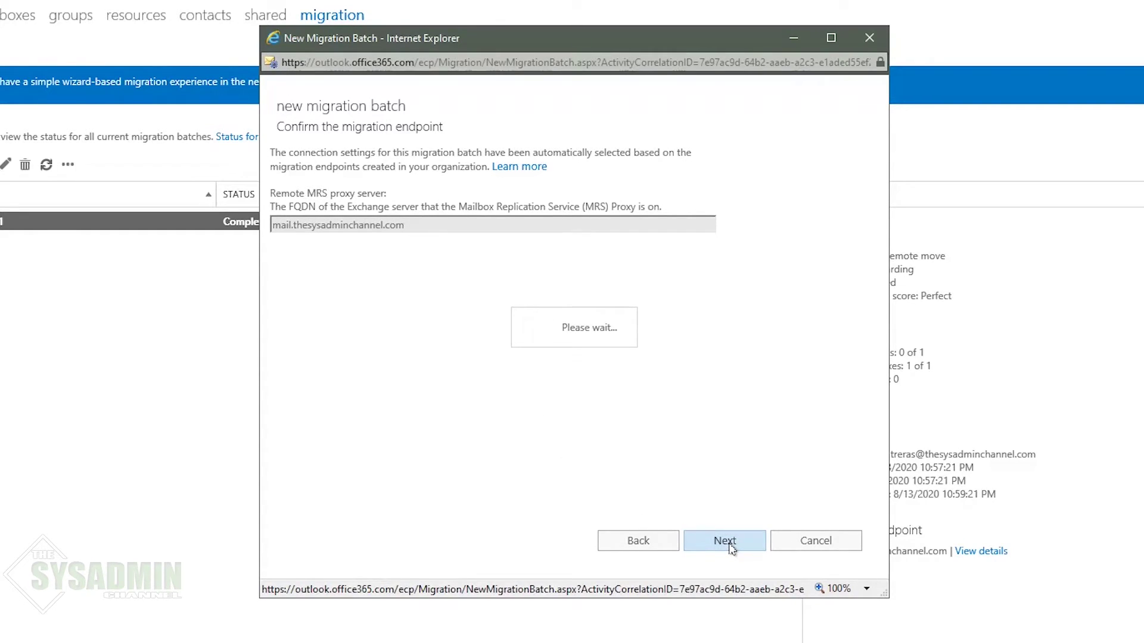
left_click(834, 542)
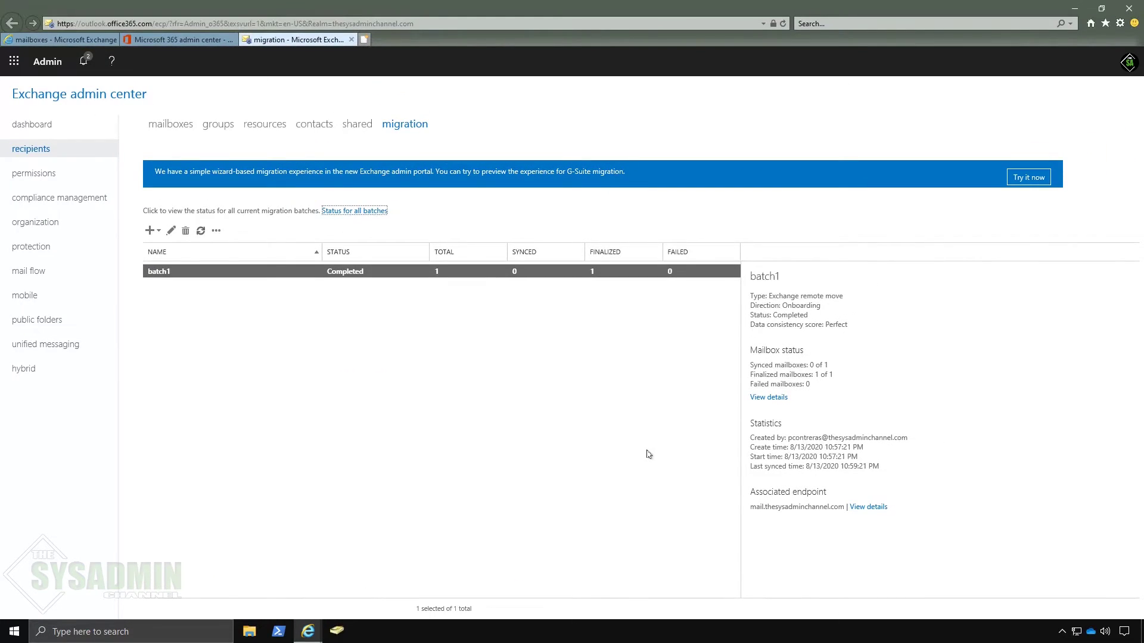
Step: Install the Exchange Online PowerShell Module from the hybrid setup page's second configure option
left_click(23, 370)
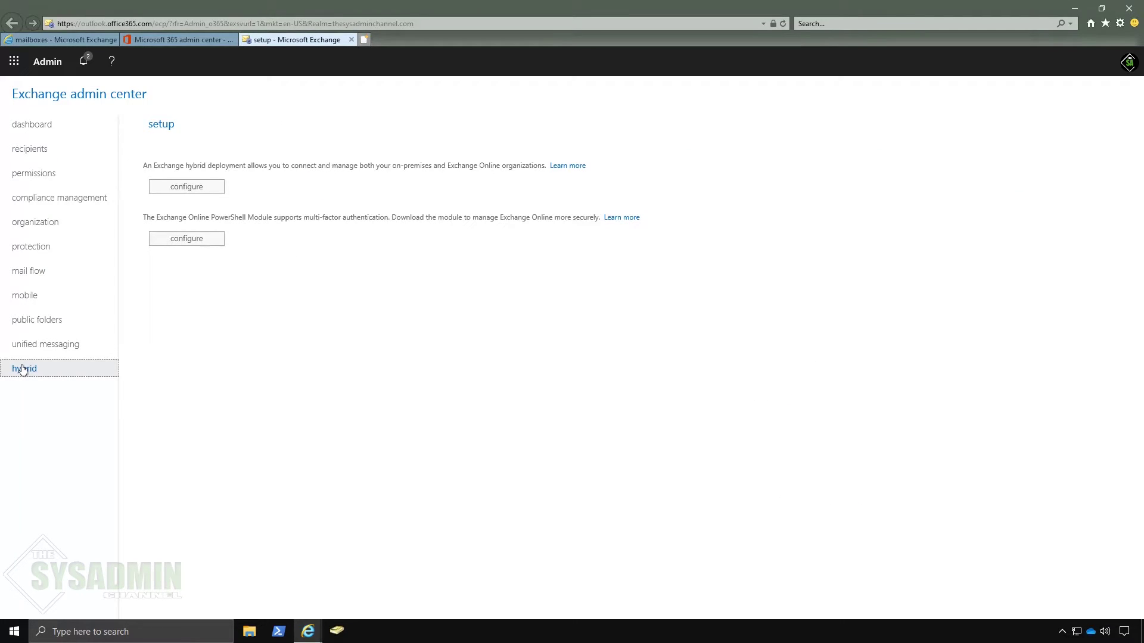
left_click(194, 247)
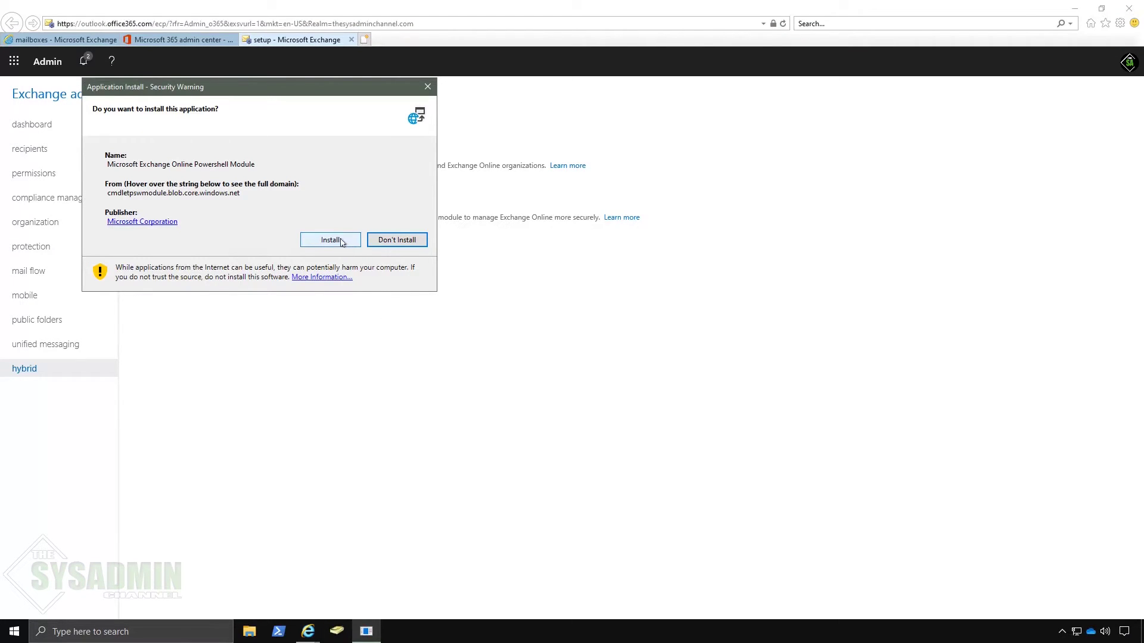
left_click(331, 240)
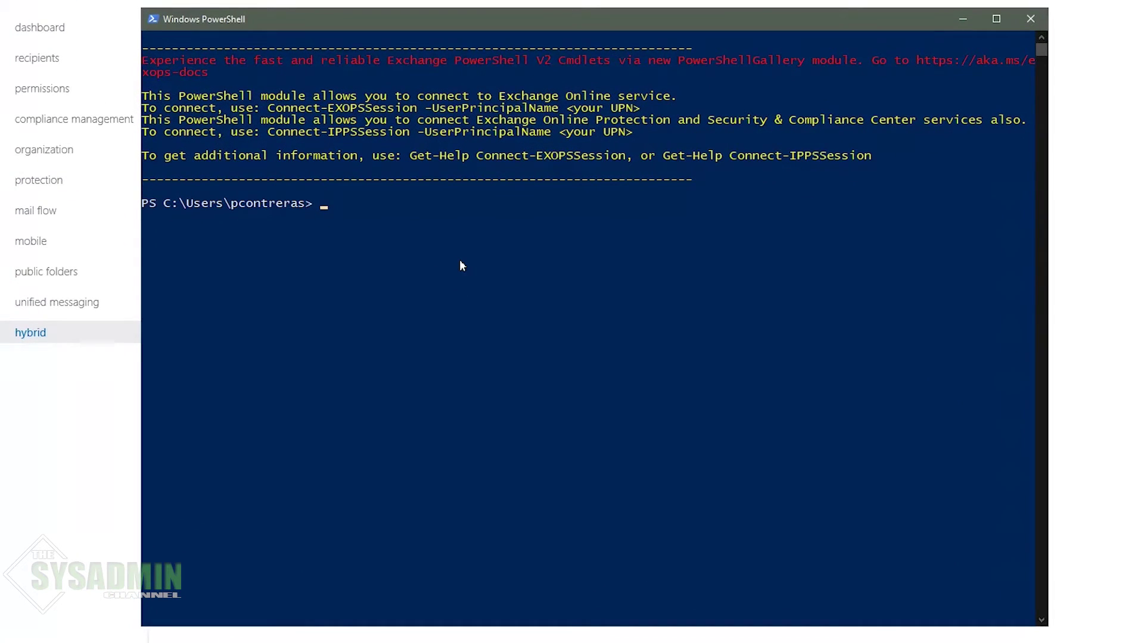
Step: Move to the C:\ root, clear the console, and run Connect-EXOPSSession
type("cd\\")
key("Return")
type("cls")
key("Return")
type("connect-exopss")
key("Tab")
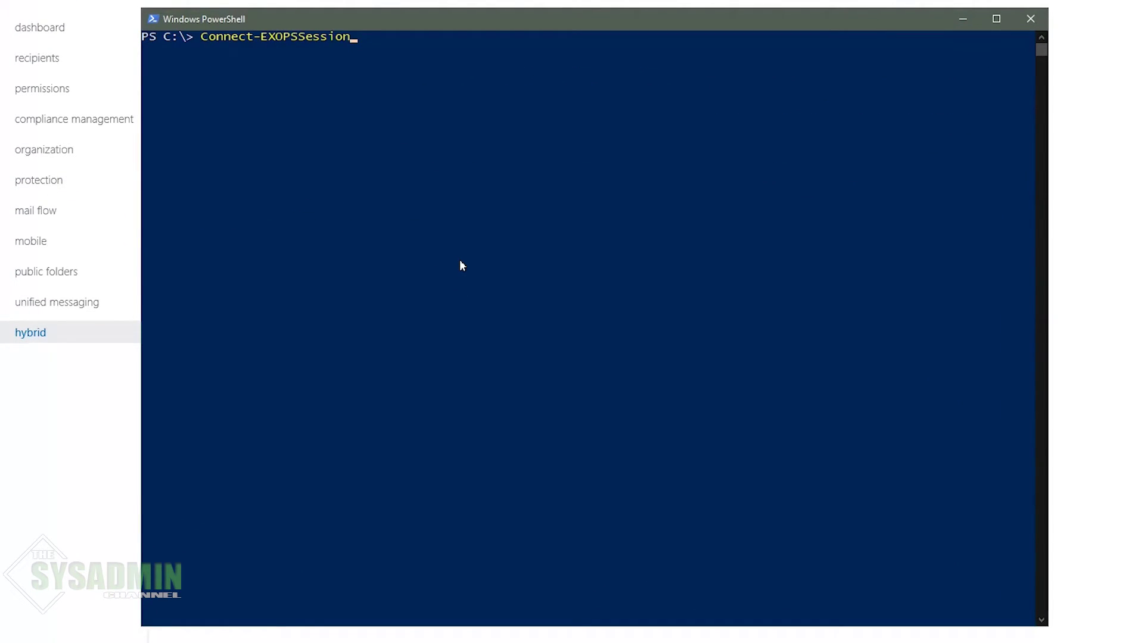
key("Return")
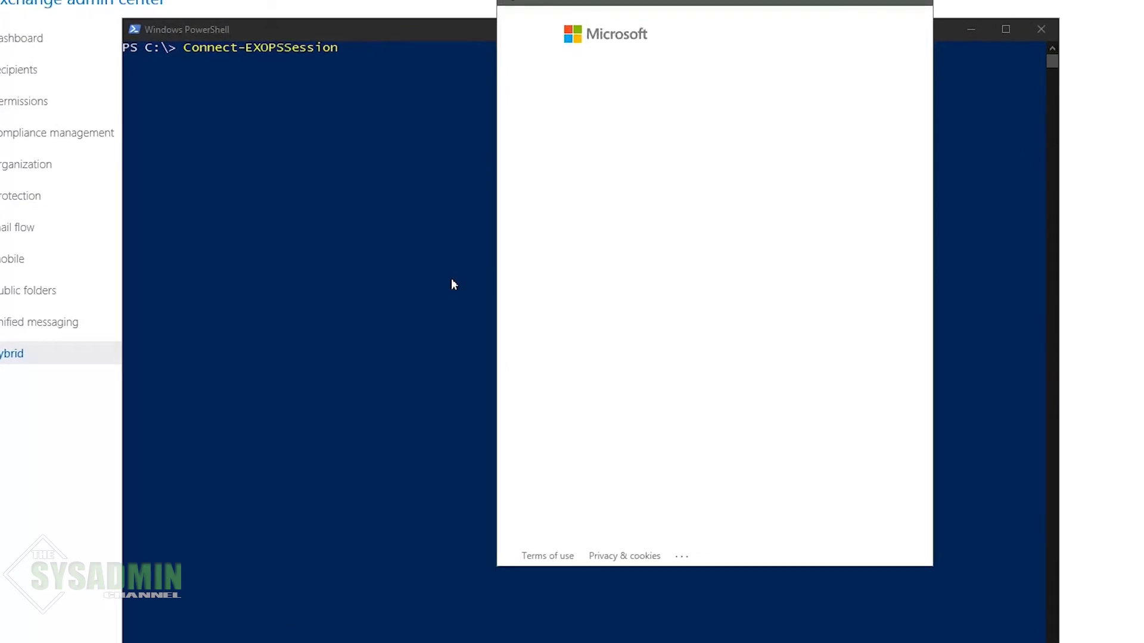
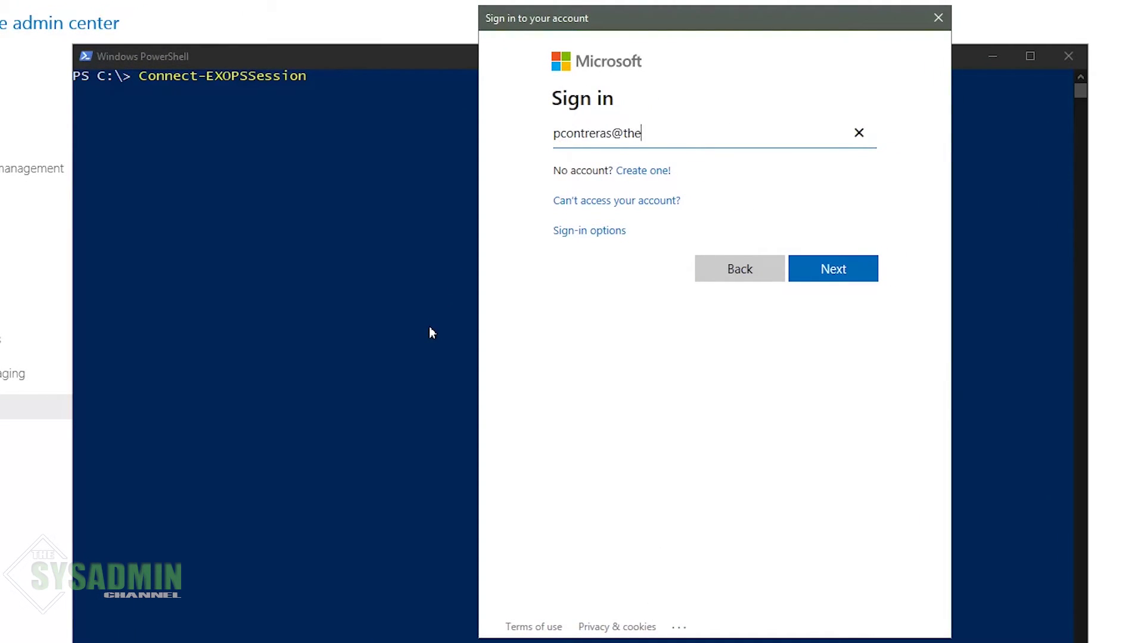
Step: Sign in to Exchange Online with the admin account's e-mail and password
key("Return")
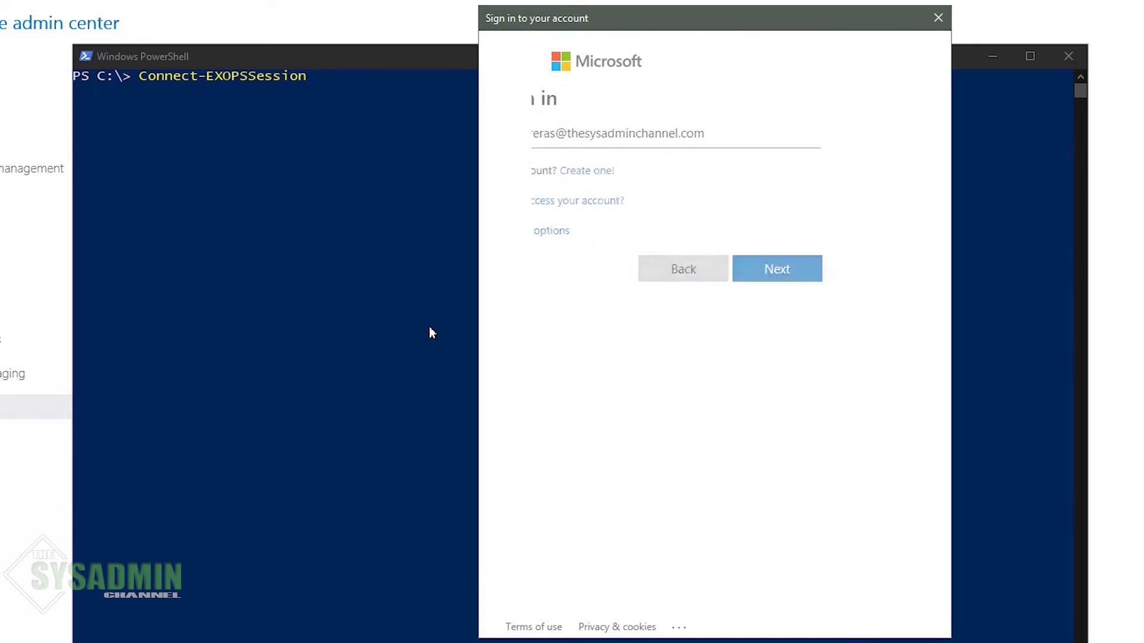
key("Return")
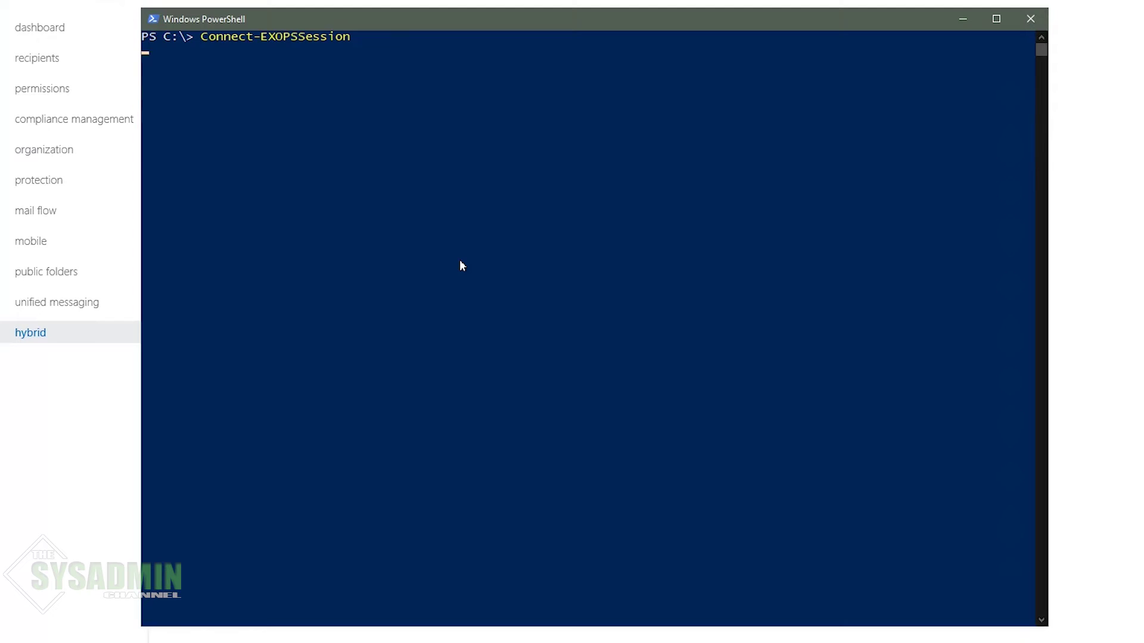
type("$Onprem")
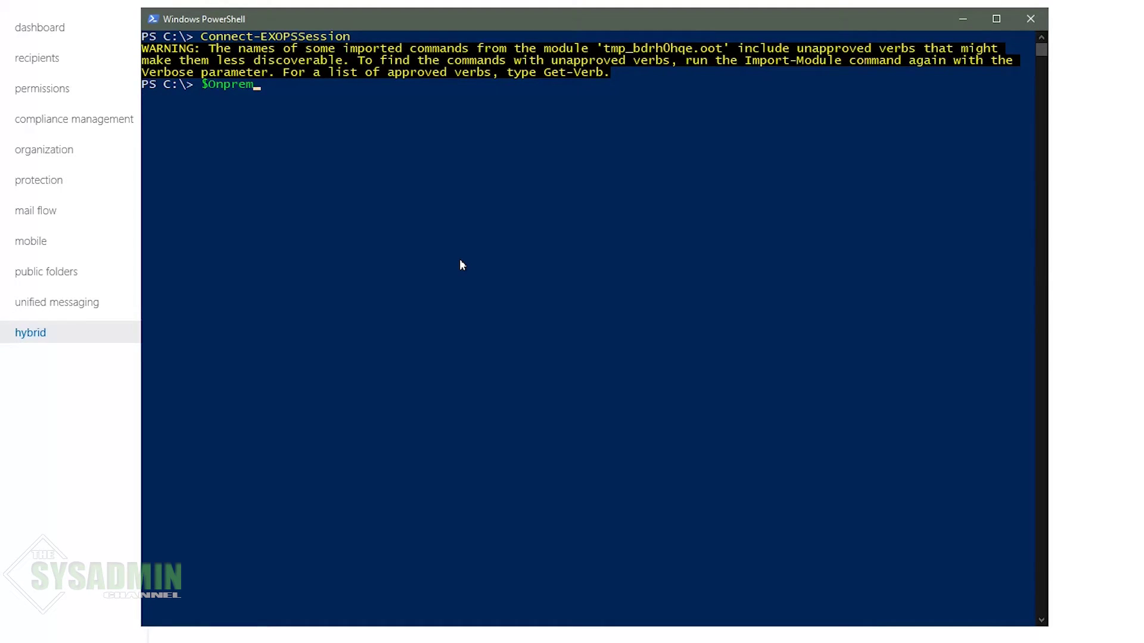
type("Credential = Get-Credential")
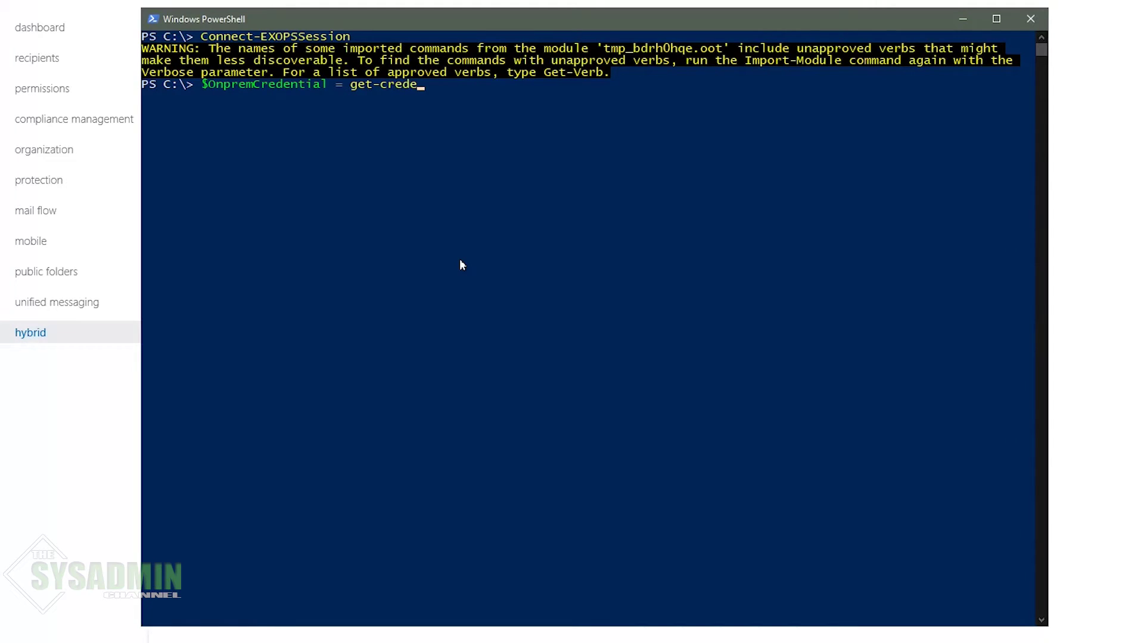
Step: Store the migration service account credentials, then run New-MoveRequest -Identity sharedmailbox2 -Remote
key("Return")
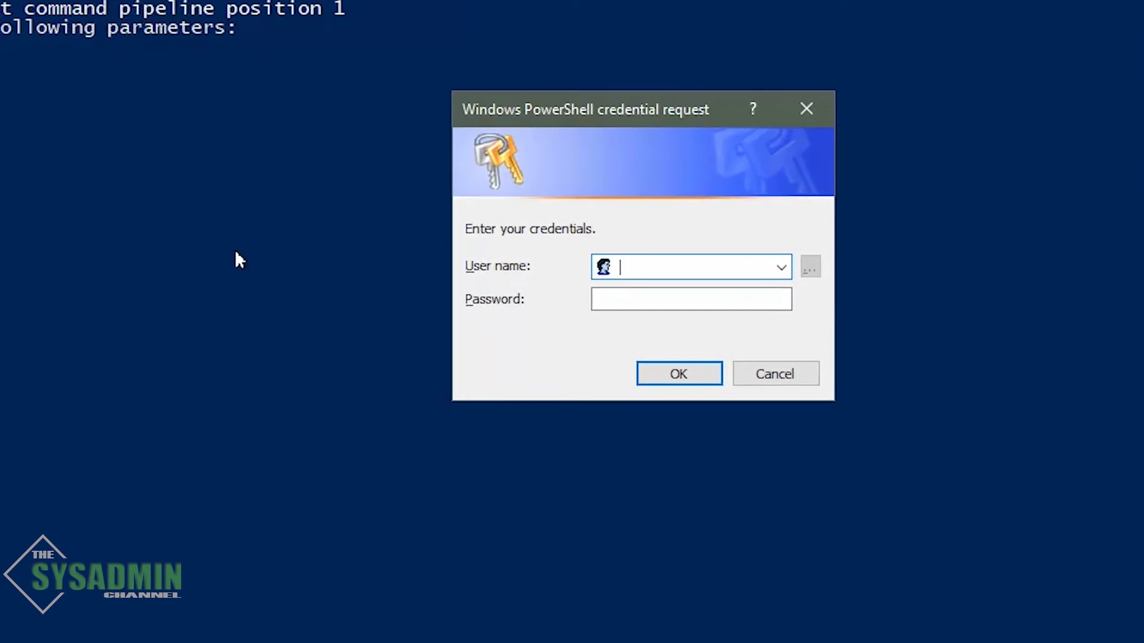
type("ad\\svc-mailmigration")
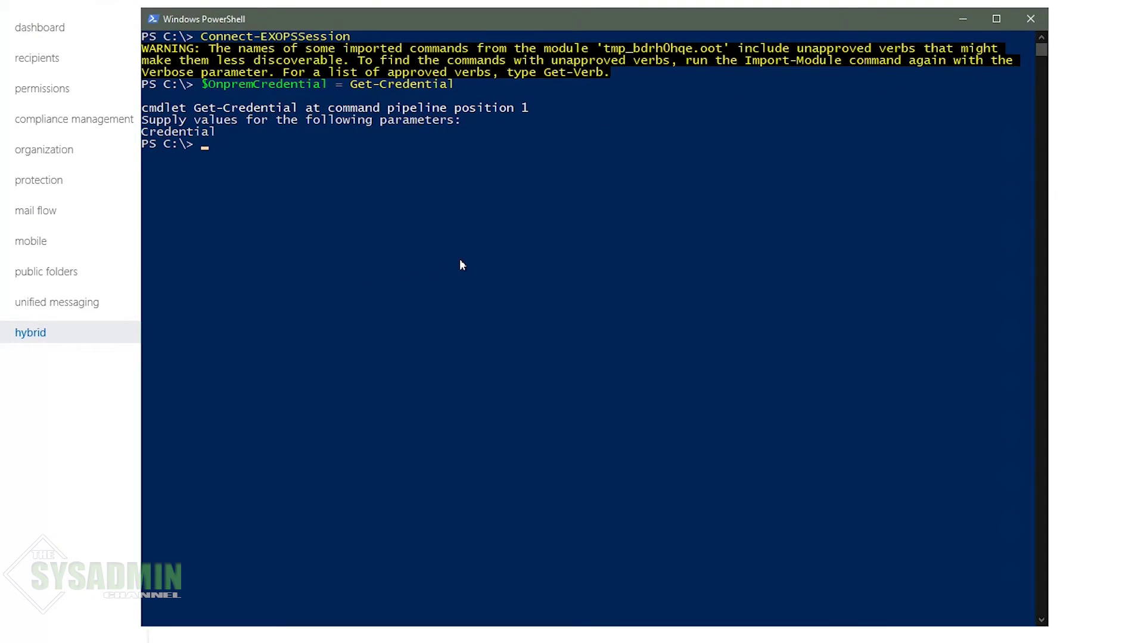
type("new-movereq")
key("Tab")
type("-Identity")
key("ctrl+v")
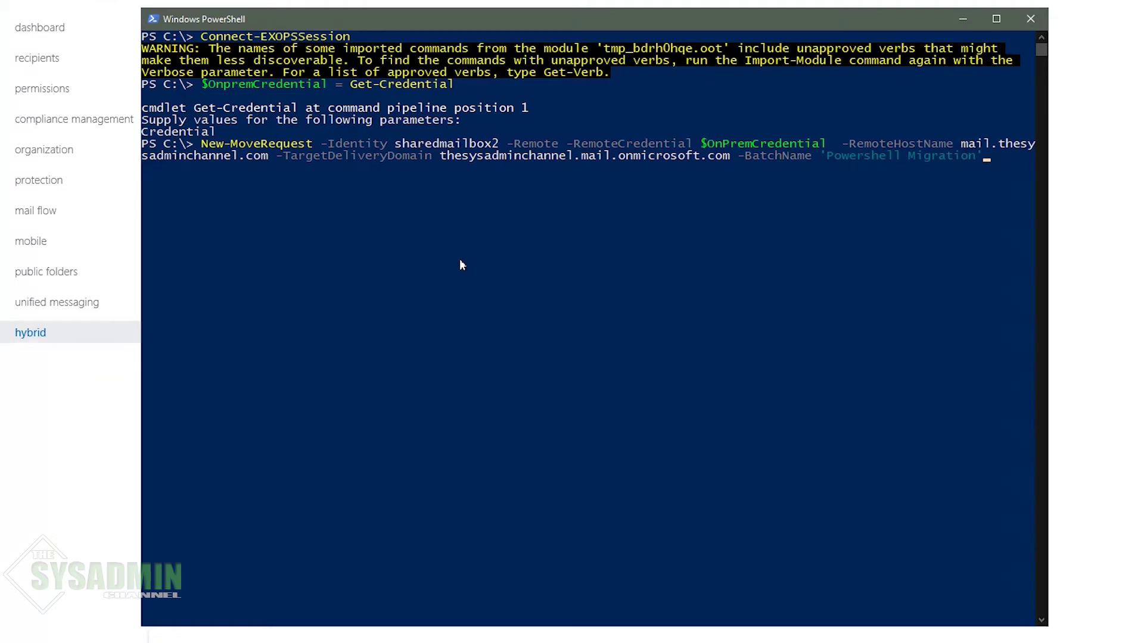
key("Return")
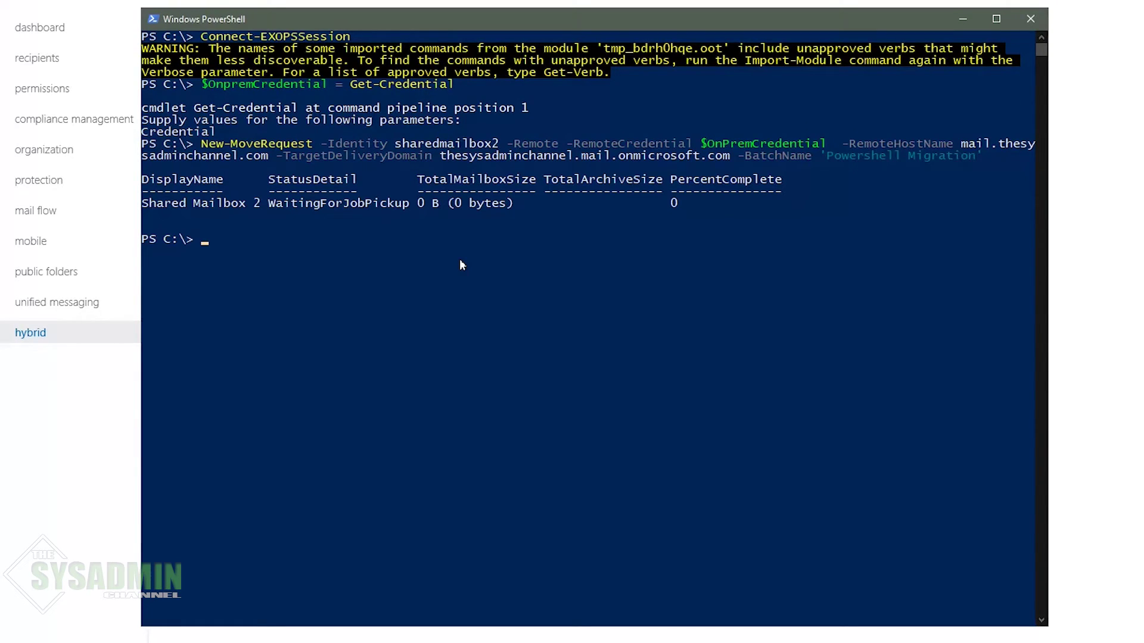
Step: Run Get-MoveRequest repeatedly until both shared mailbox moves show Completed
type("get-movere")
key("Tab")
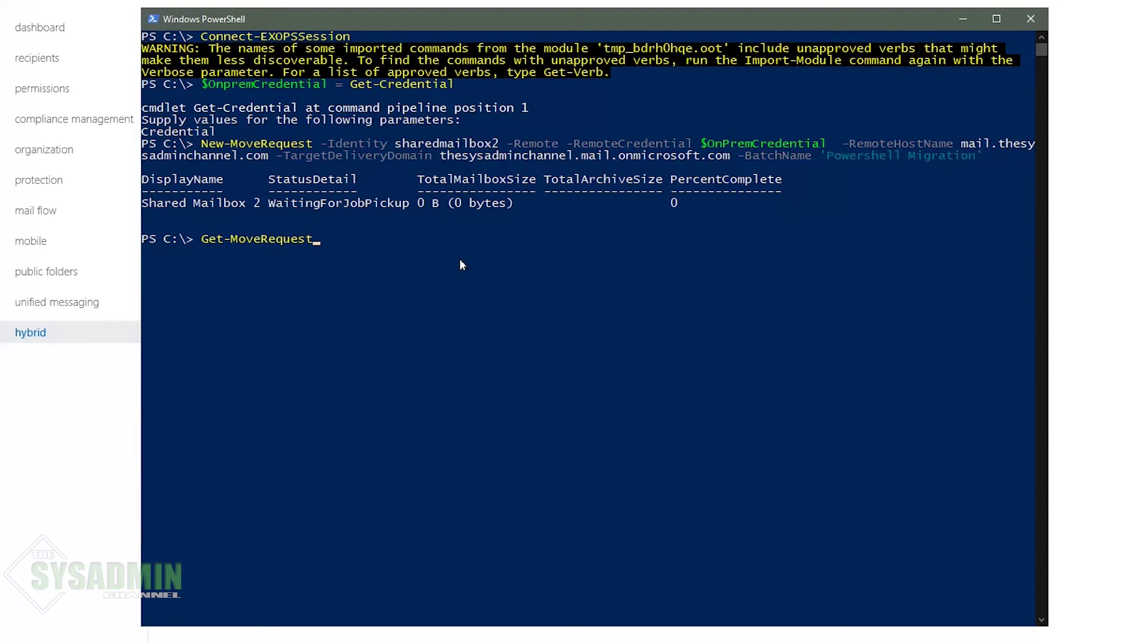
key("Return")
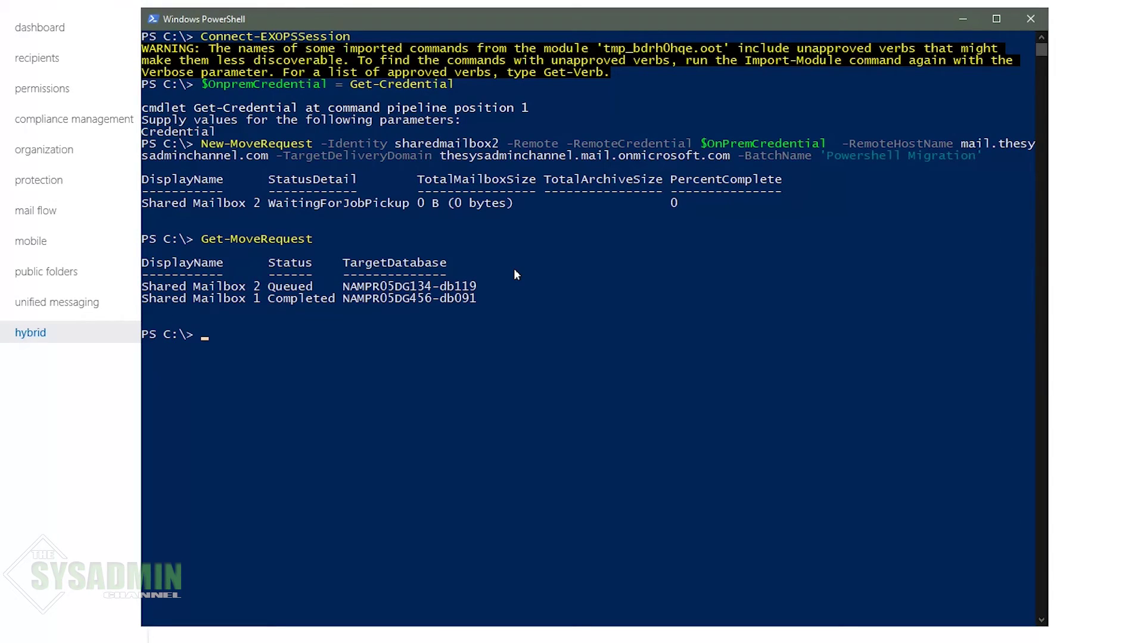
key("Up")
key("Return")
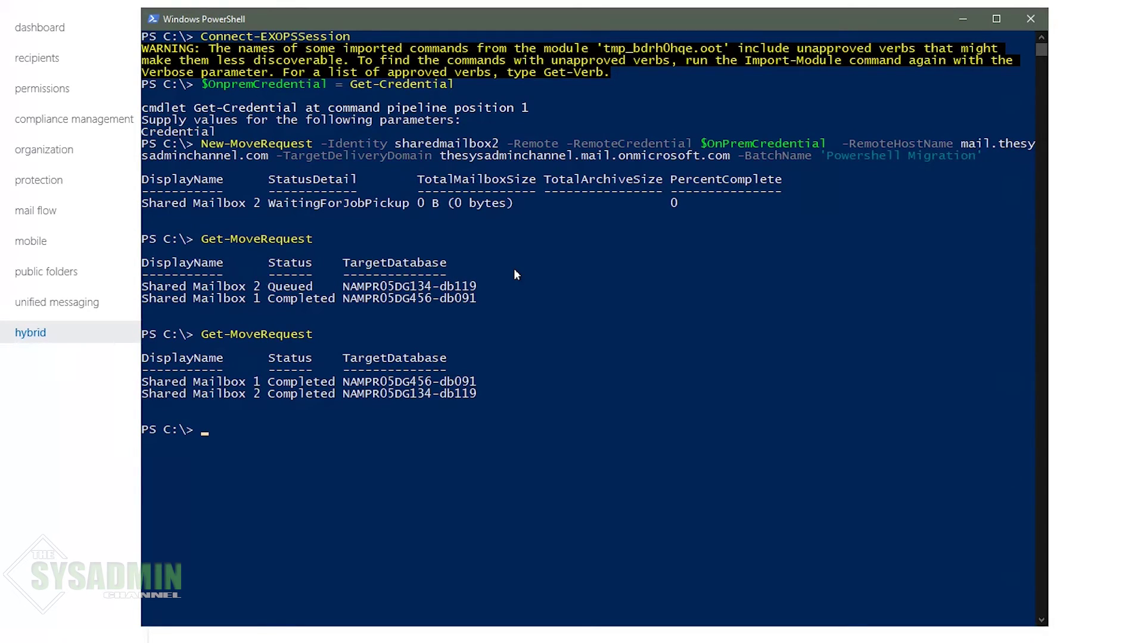
Step: Run Get-Mailbox for sharedmailbox1 and sharedmailbox2 to confirm their Exchange Online databases
type("get-mailbox")
key("Tab")
type("sha")
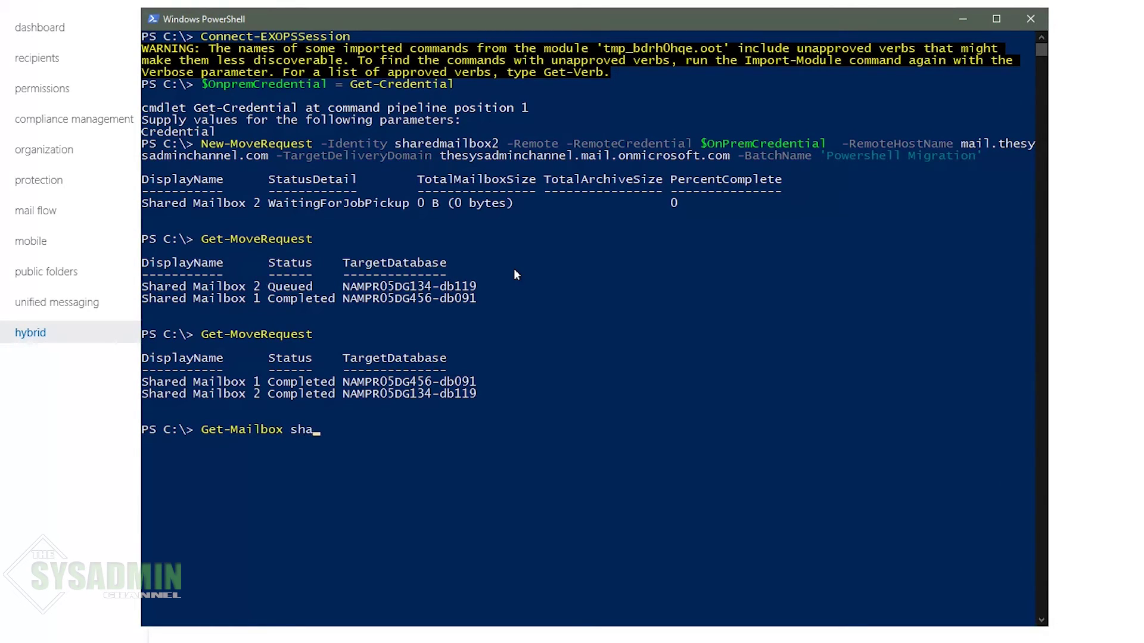
type("redmailbo")
key("BackSpace")
key("BackSpace")
key("BackSpace")
type("lbox1")
key("Return")
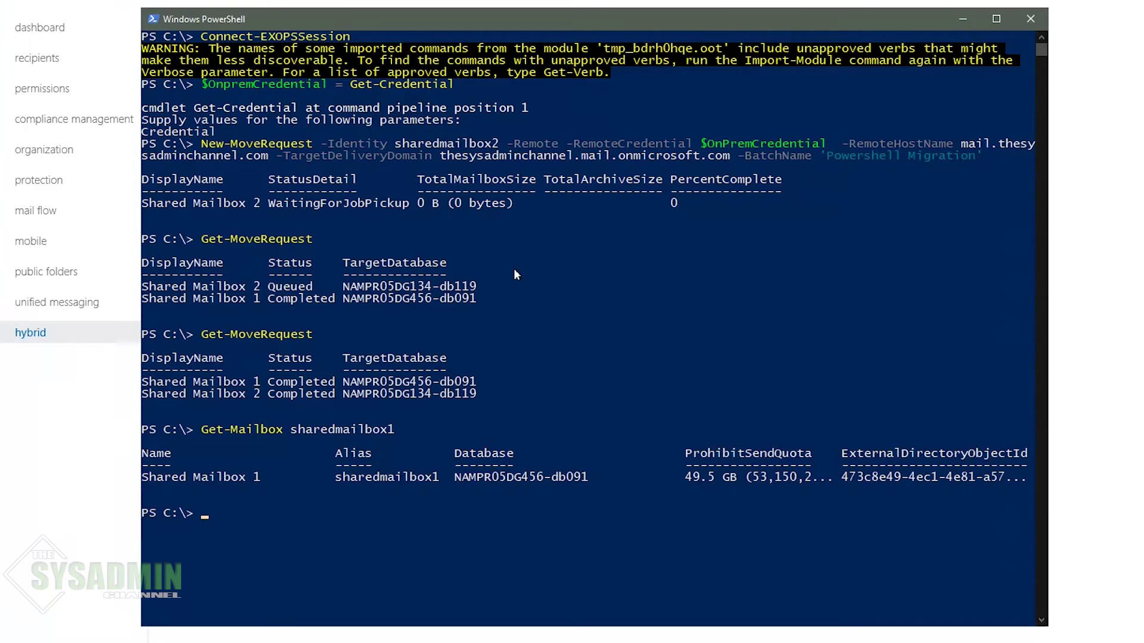
key("Up")
key("BackSpace")
type("2")
key("Return")
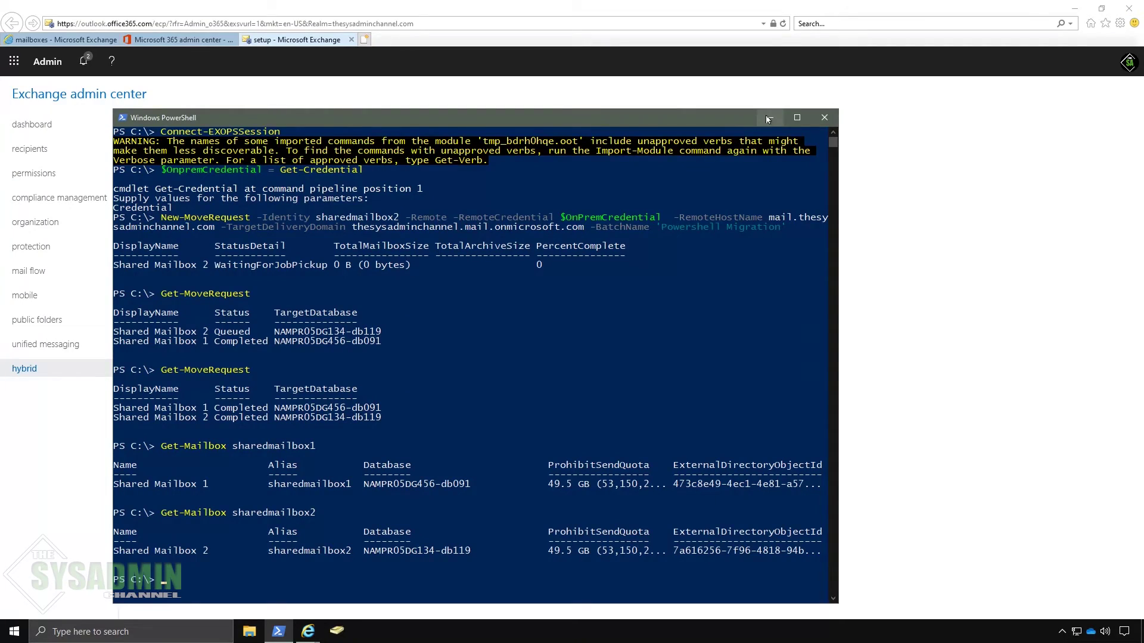
Step: Refresh the shared mailboxes list to show Shared Mailbox 1 and 2, then switch to Microsoft 365 admin center
left_click(767, 120)
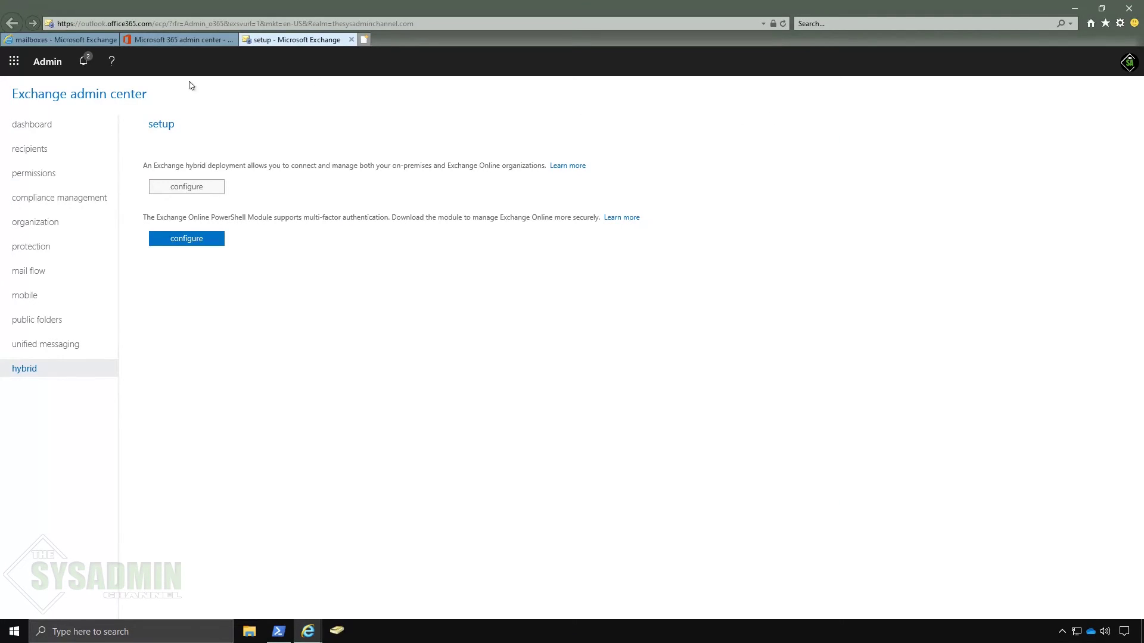
left_click(35, 126)
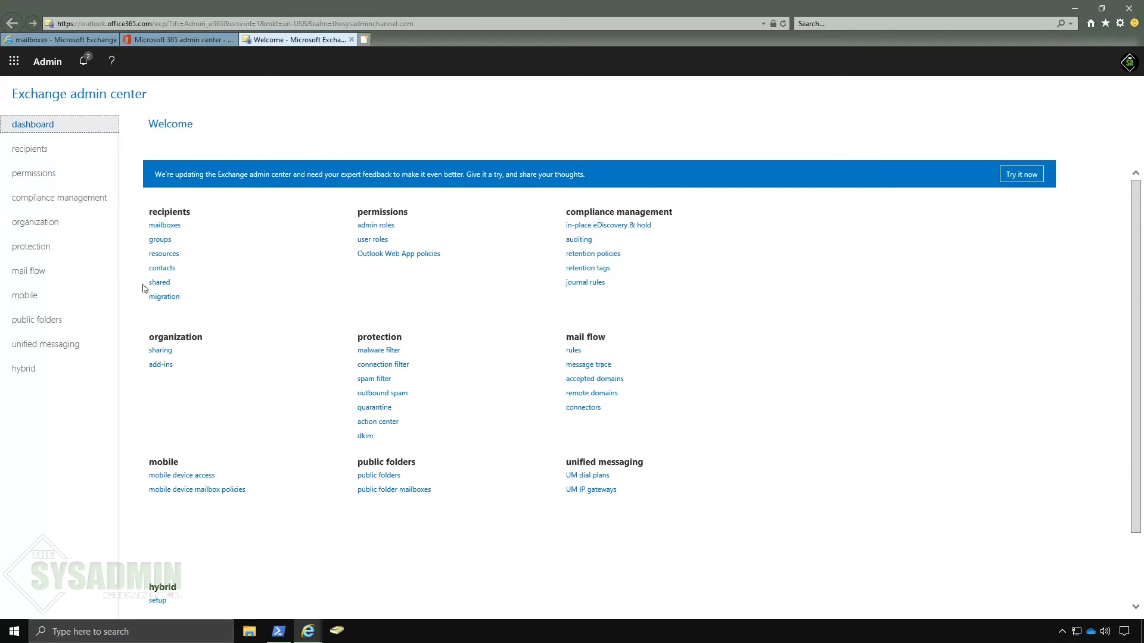
left_click(166, 283)
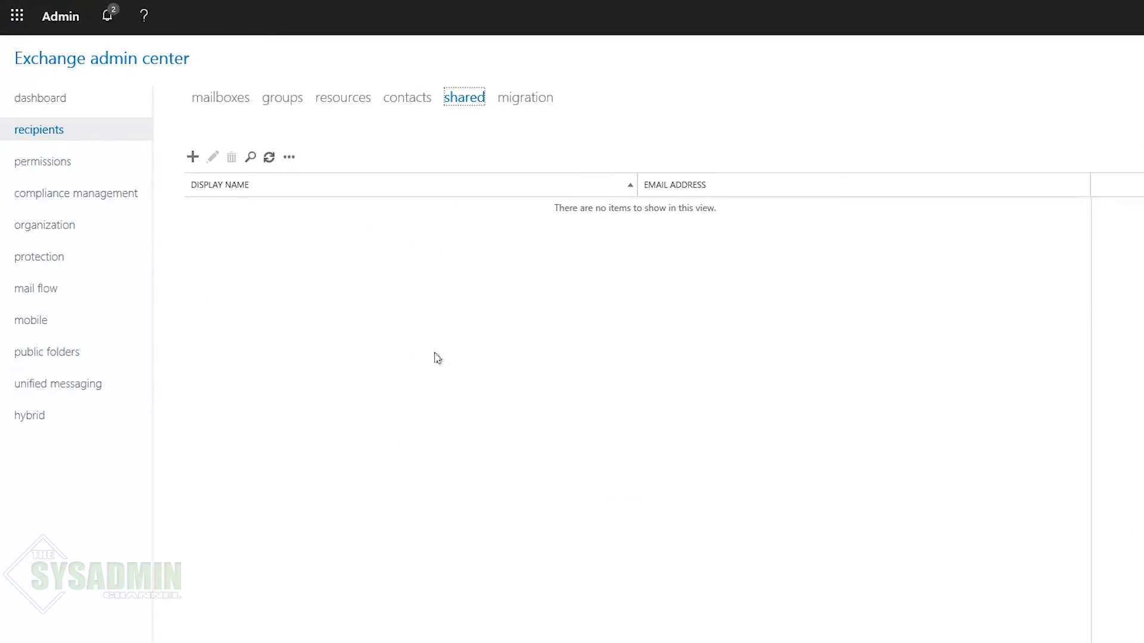
left_click(270, 158)
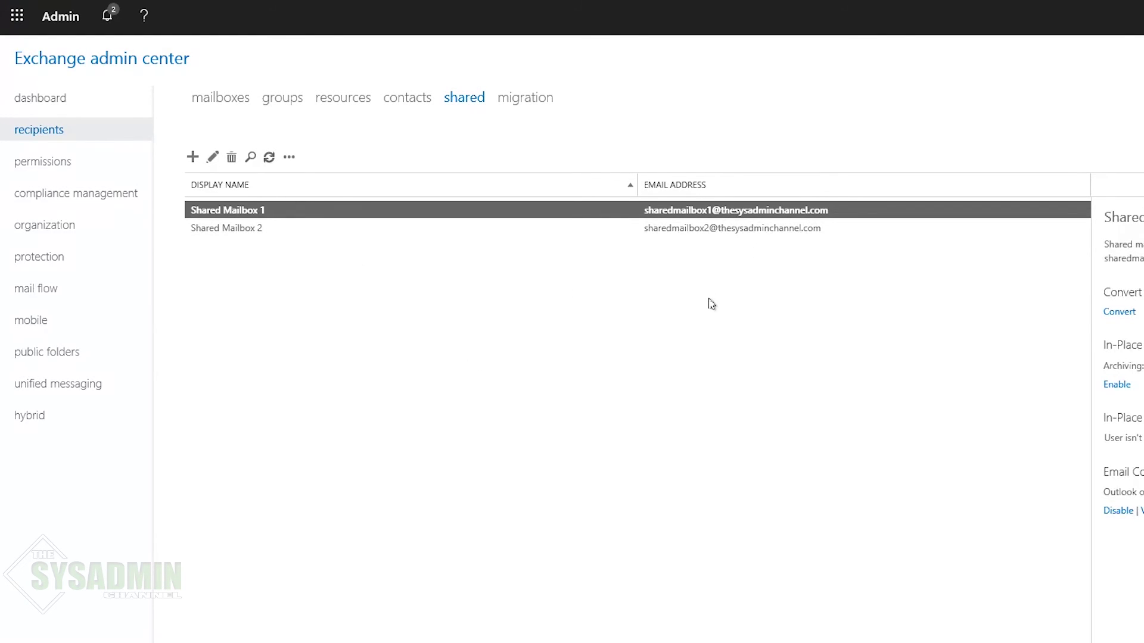
left_click(193, 40)
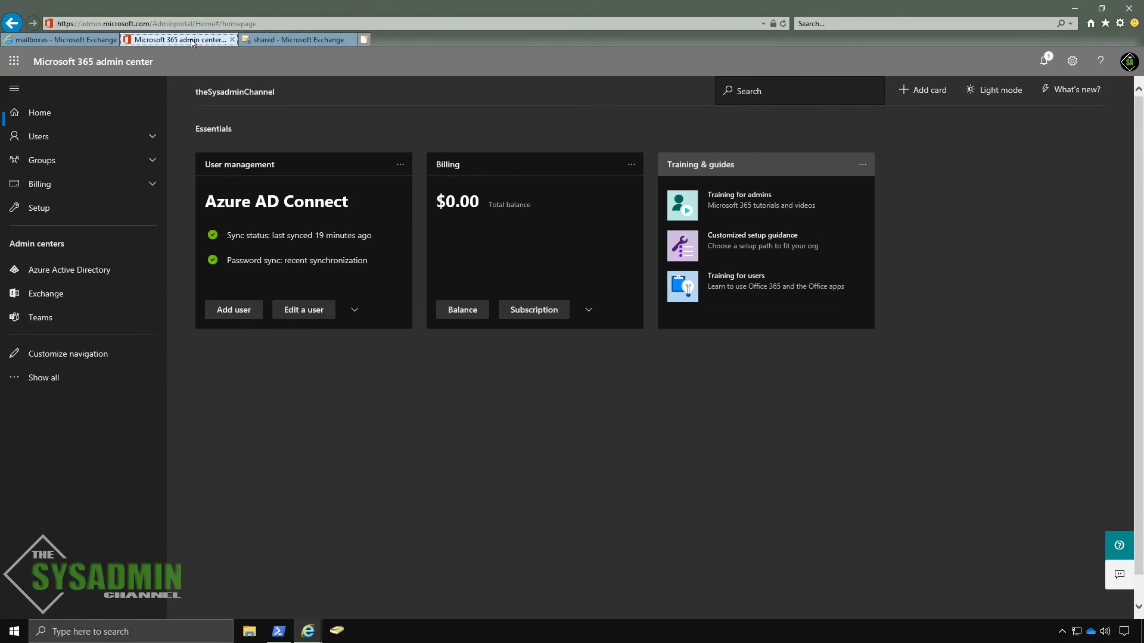
Step: Look up the user by name and review their licenses, Mail and OneDrive tabs, ticking Power Automate Free
left_click(790, 91)
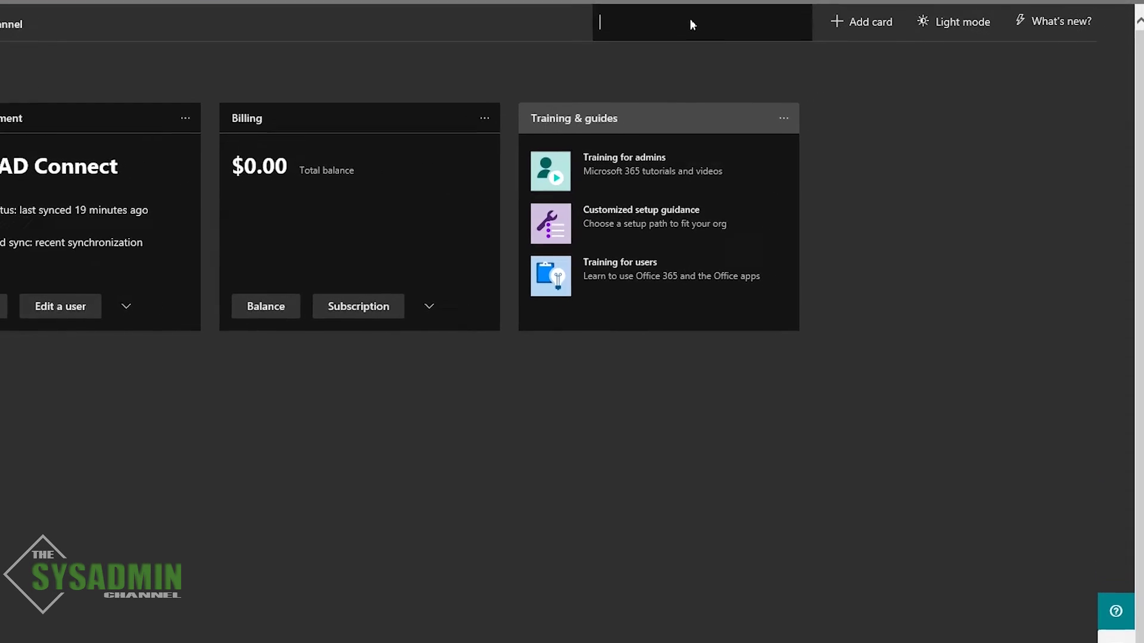
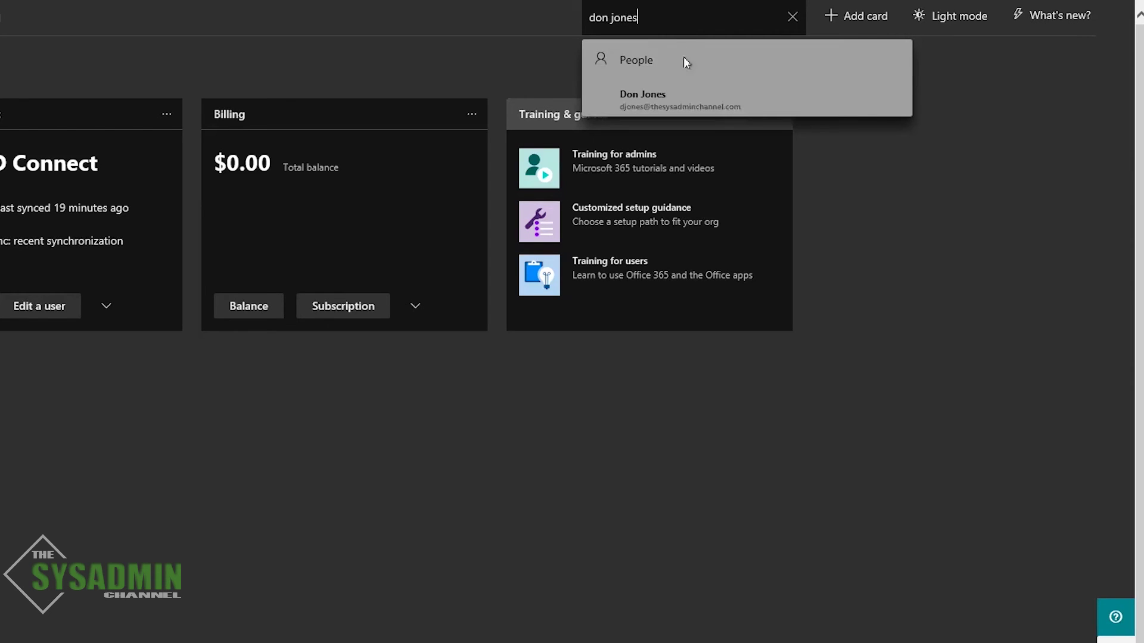
left_click(685, 101)
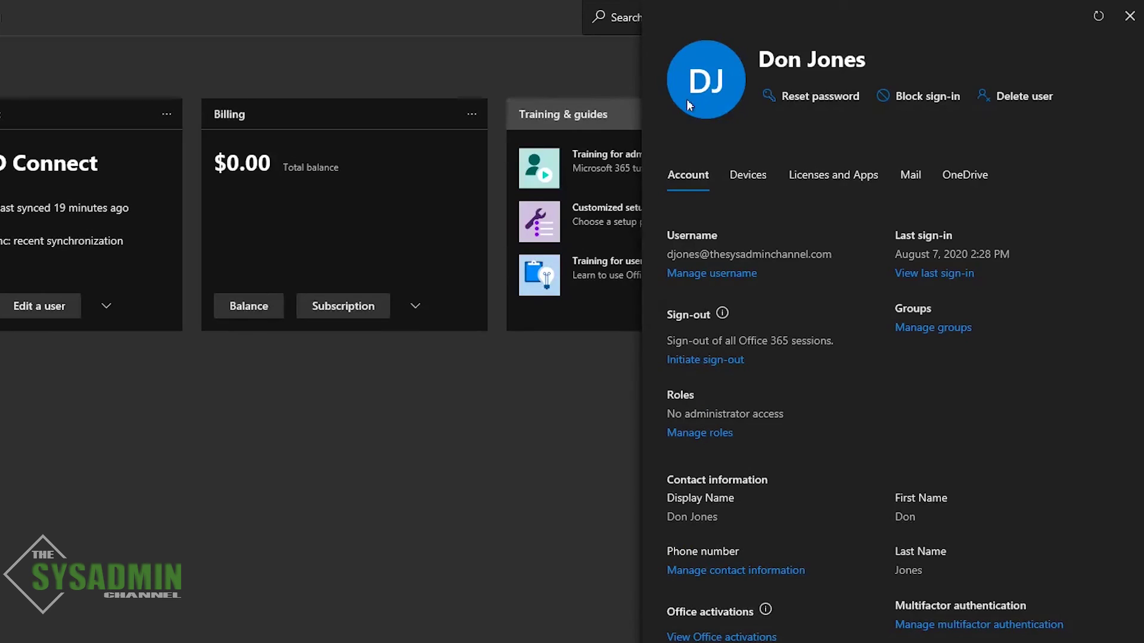
left_click(839, 177)
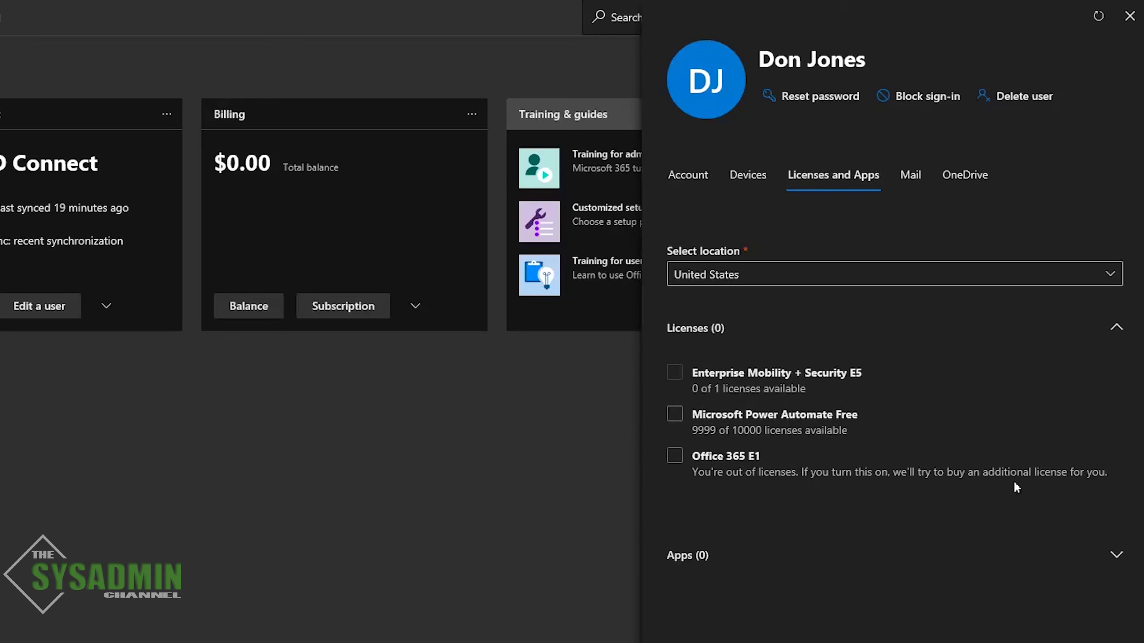
left_click(674, 414)
left_click(912, 177)
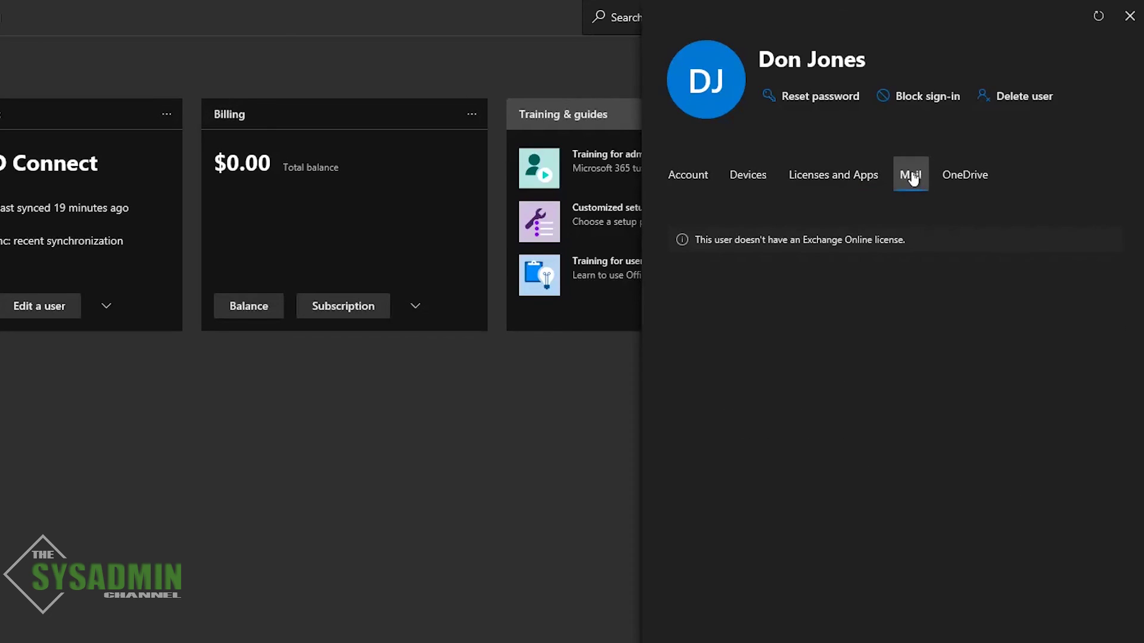
left_click(976, 177)
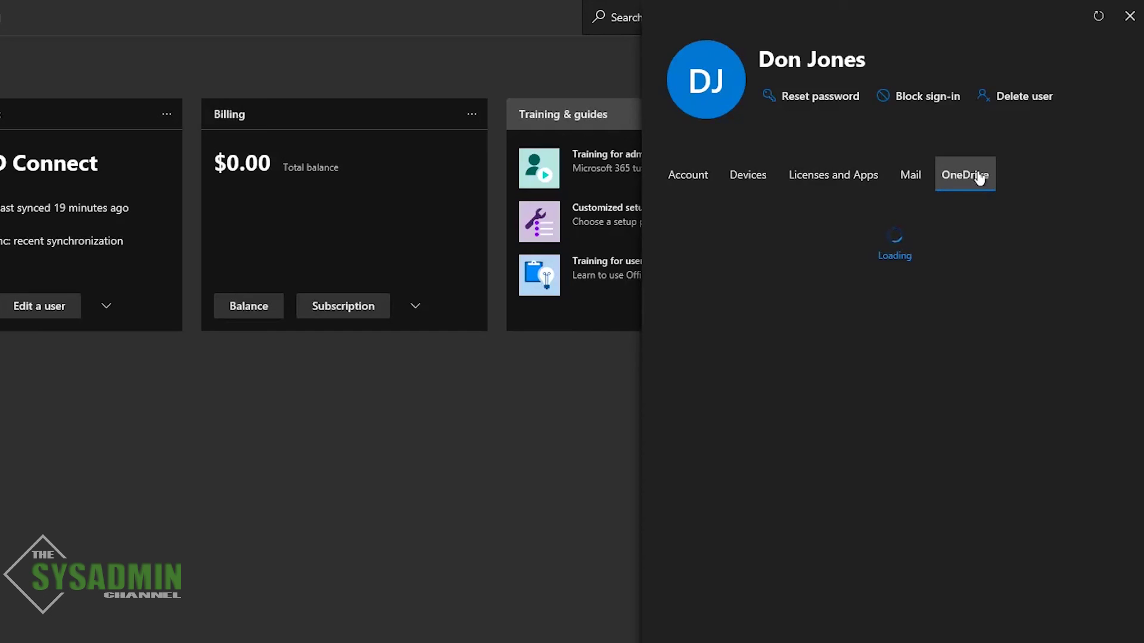